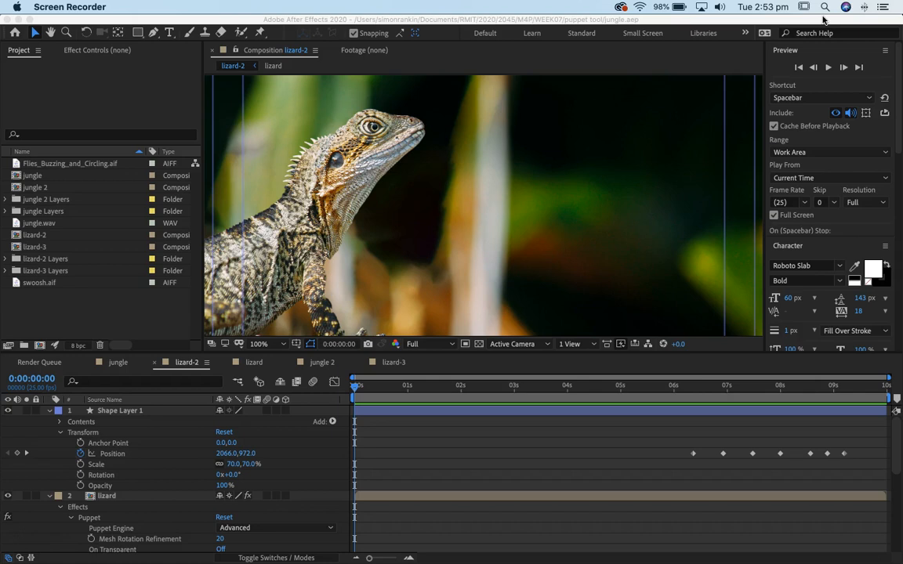
Preview the start of the lizard-2 composition in full-screen playback
left_click(823, 19)
key("space")
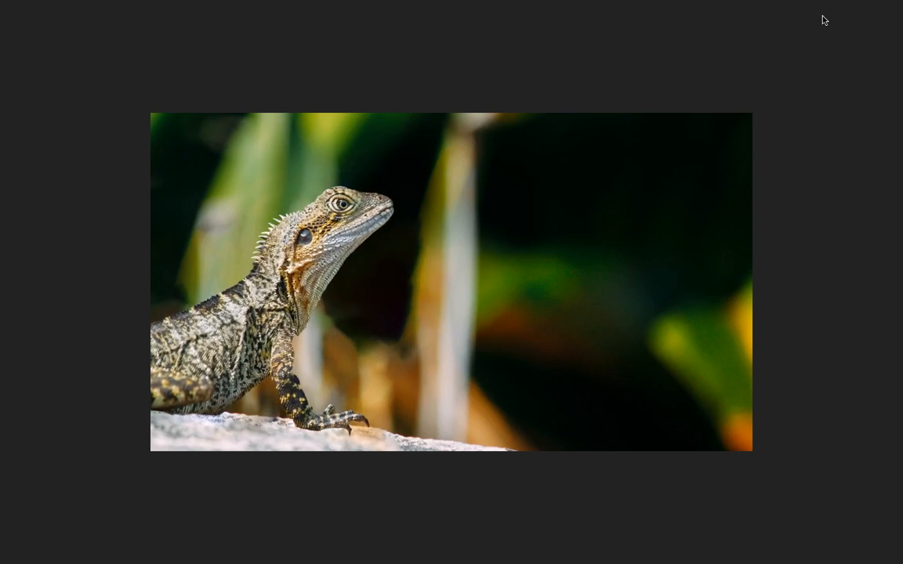
key("space")
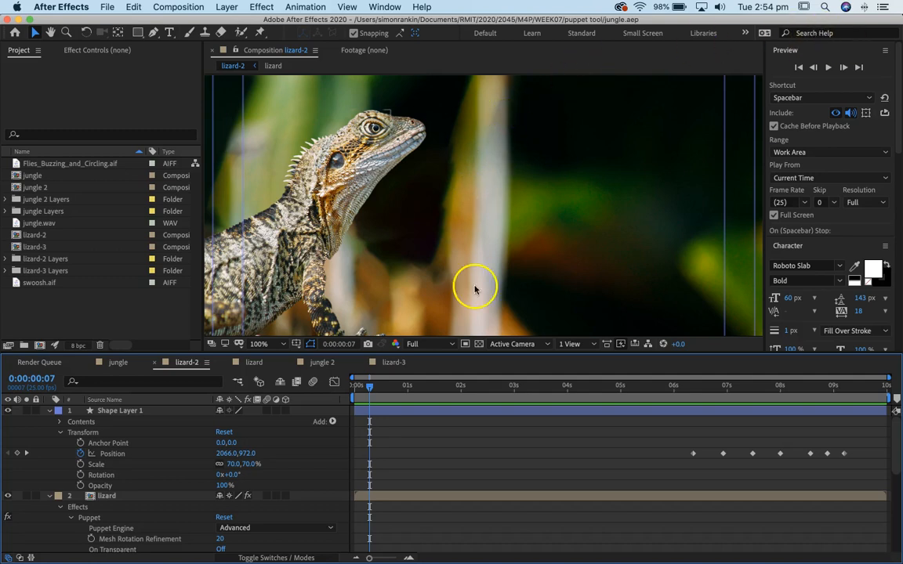
Put the After Effects window away, switch to Chrome and open a new browser window
left_click_drag(57, 17, 58, 17)
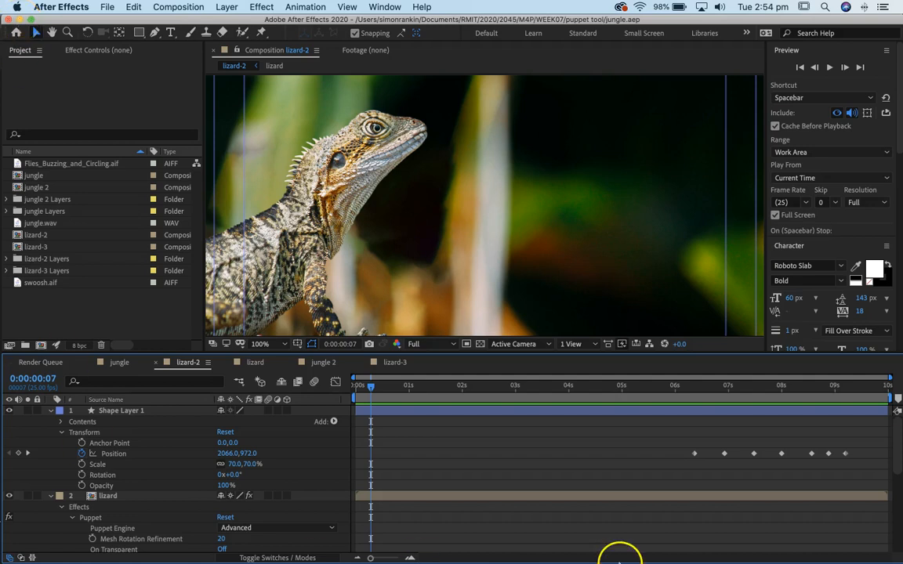
left_click(18, 19)
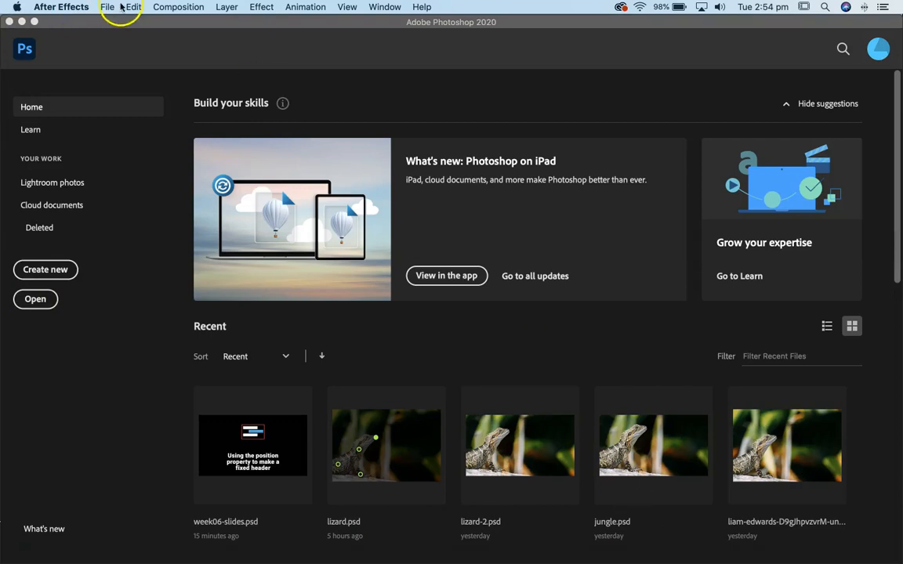
key("super+Tab")
key("super+Tab")
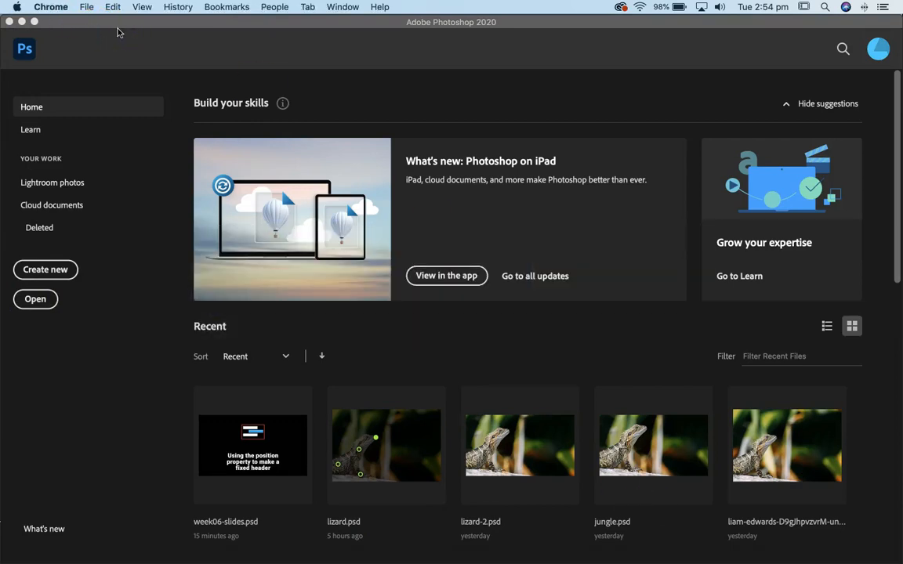
key("super+n")
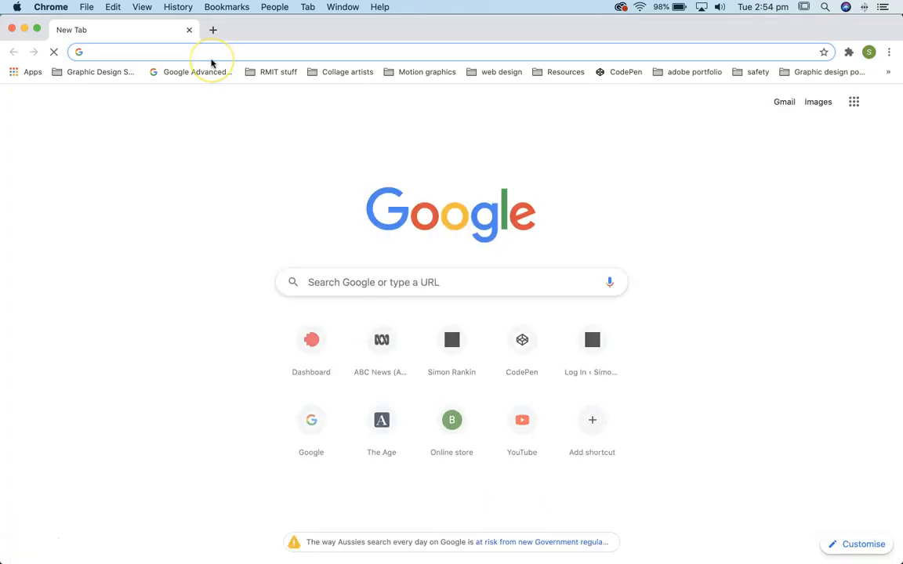
Search the web for Unsplash and open the unsplash.com website
type("ups")
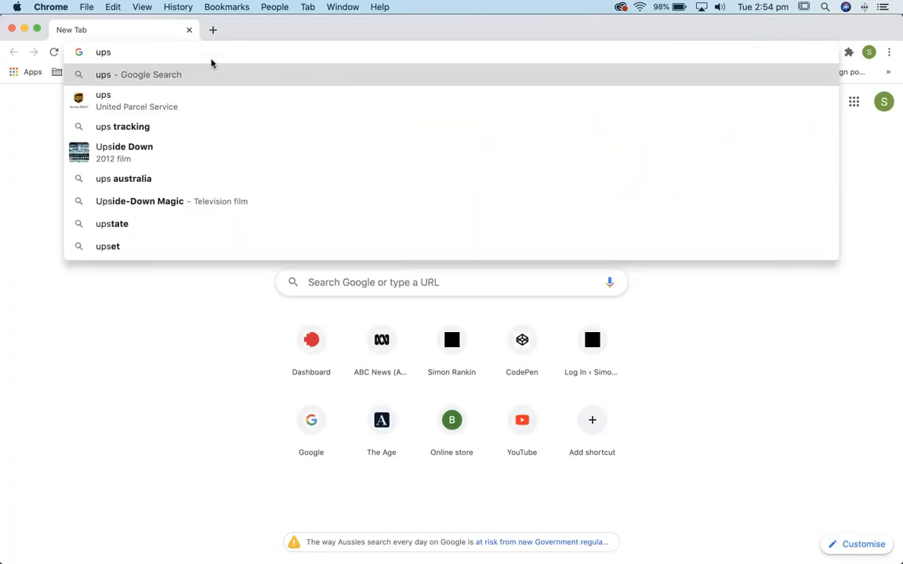
type("l")
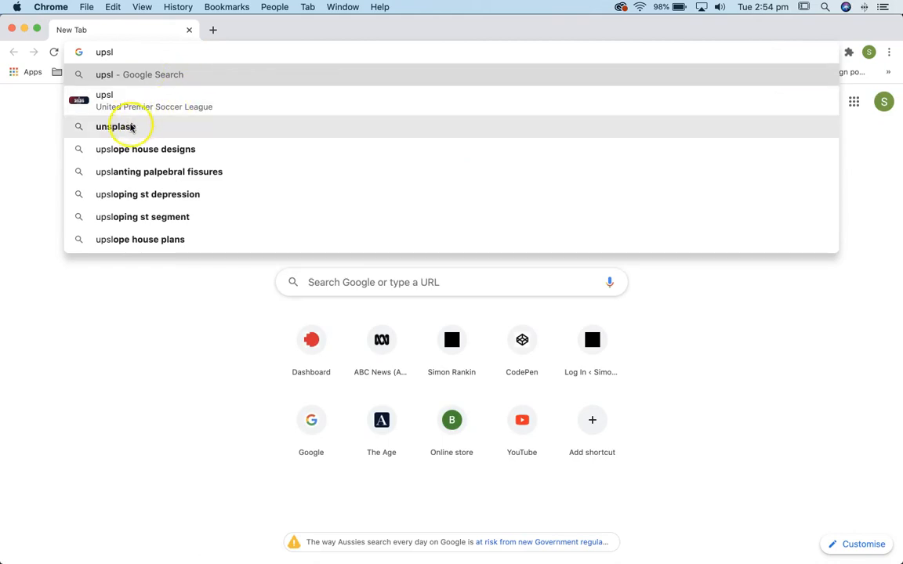
left_click(122, 127)
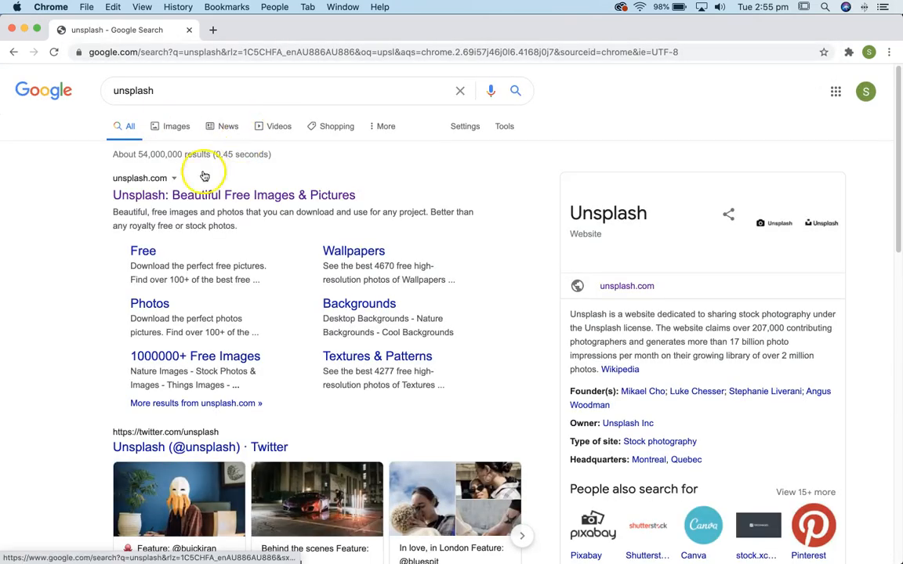
left_click(146, 196)
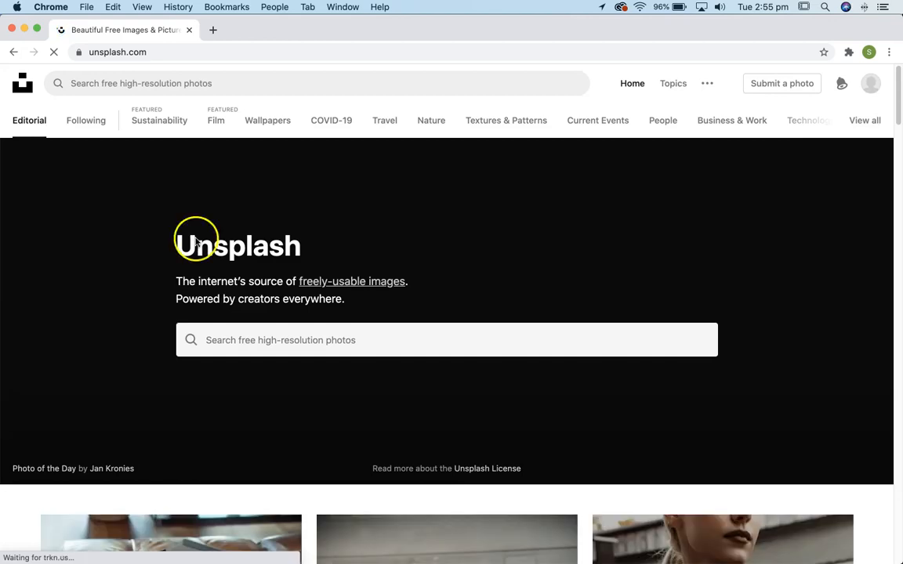
Search Unsplash for lizard photos
left_click(219, 337)
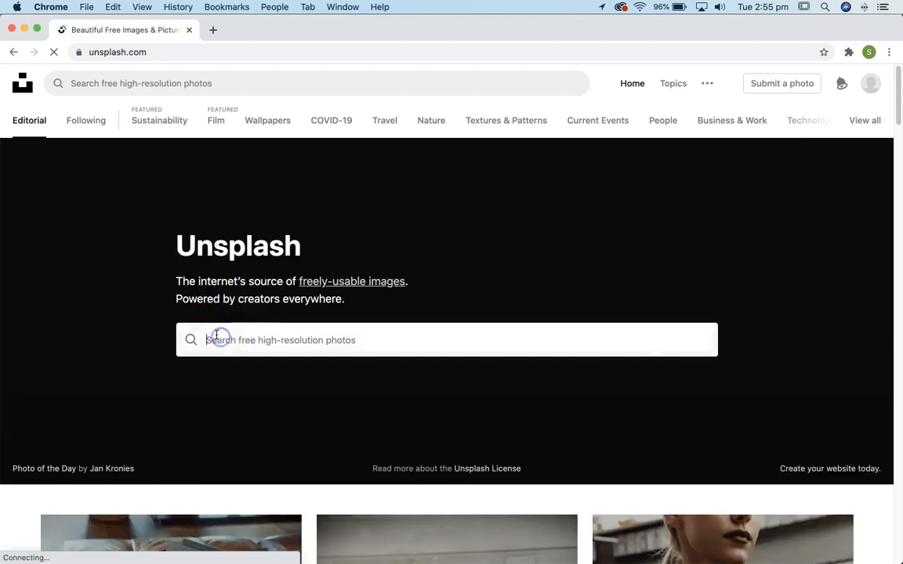
type("lizard")
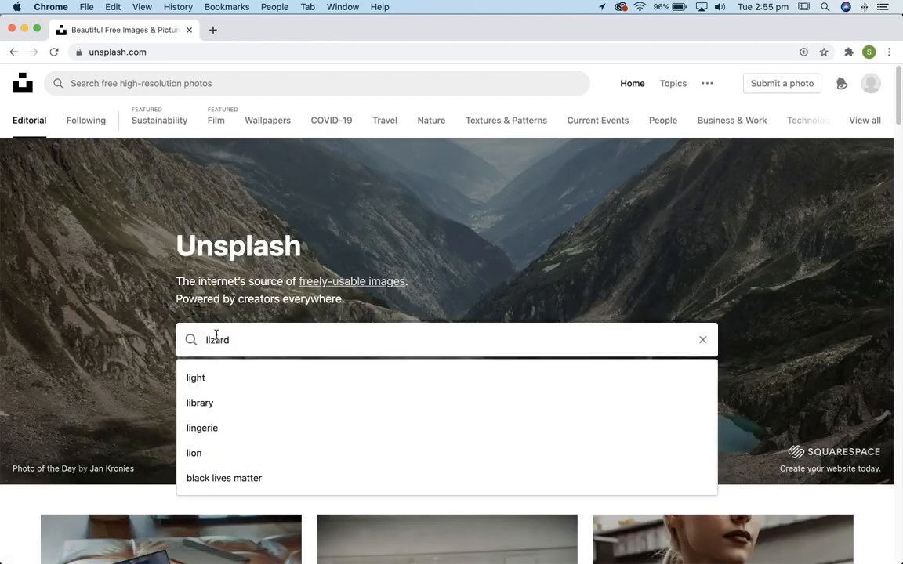
key("Return")
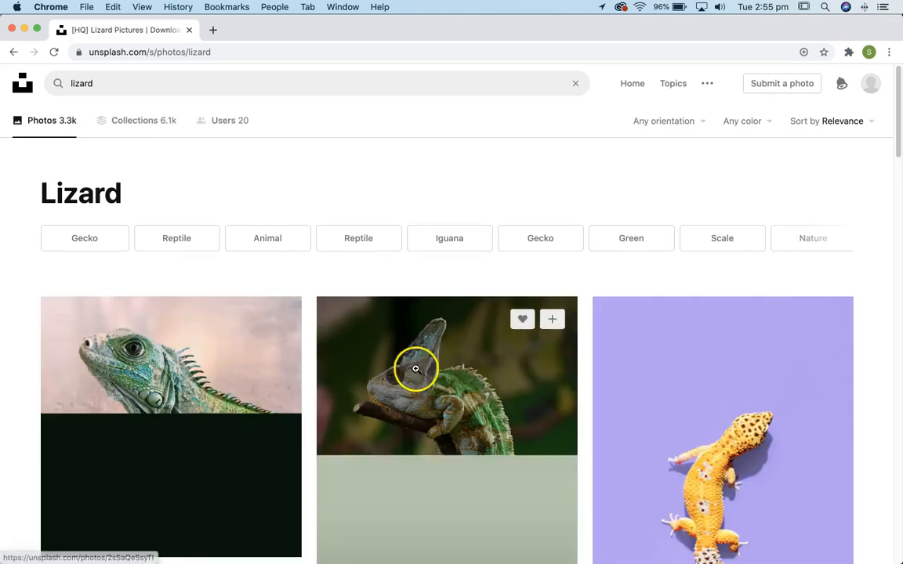
Find the photo of the lizard on a pale rock against a dark blurred background and download it
scroll(420, 373, "down", 10)
scroll(490, 385, "down", 5)
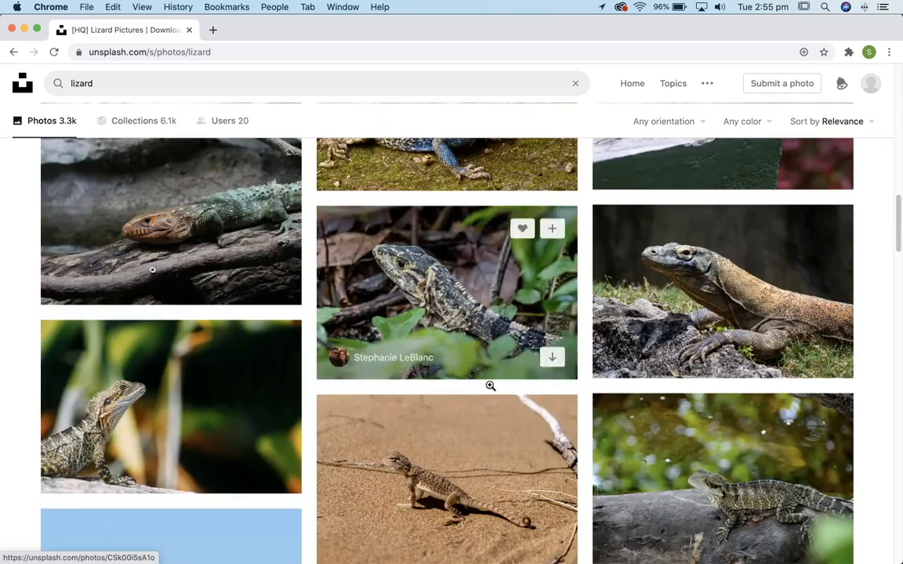
left_click(189, 390)
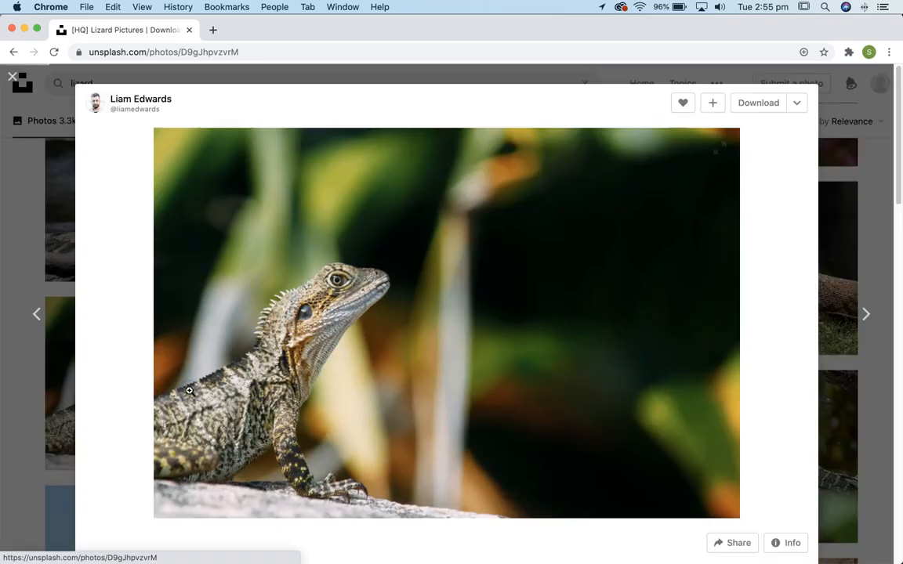
scroll(737, 423, "down", 2)
scroll(754, 373, "up", 2)
left_click(766, 106)
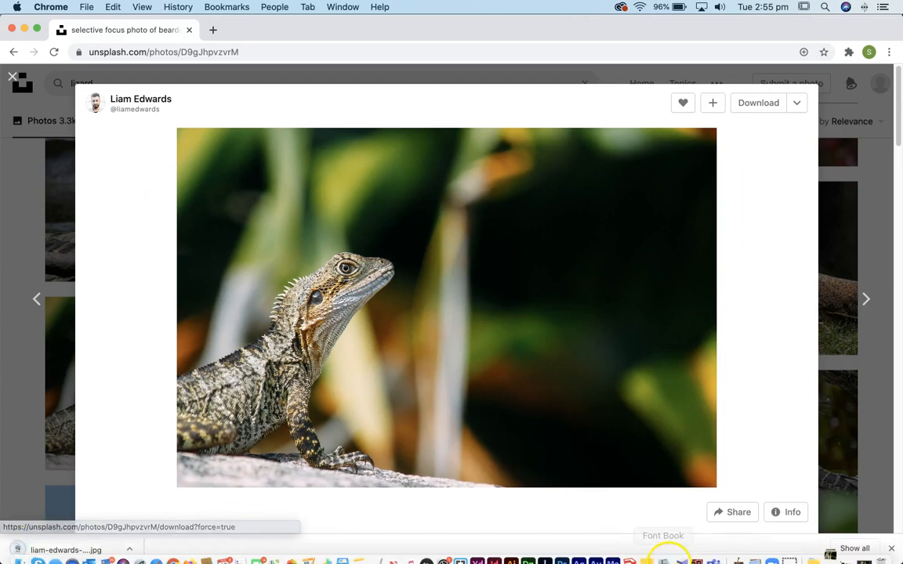
Reveal the downloaded lizard JPG in Finder and open it in Photoshop
left_click(130, 549)
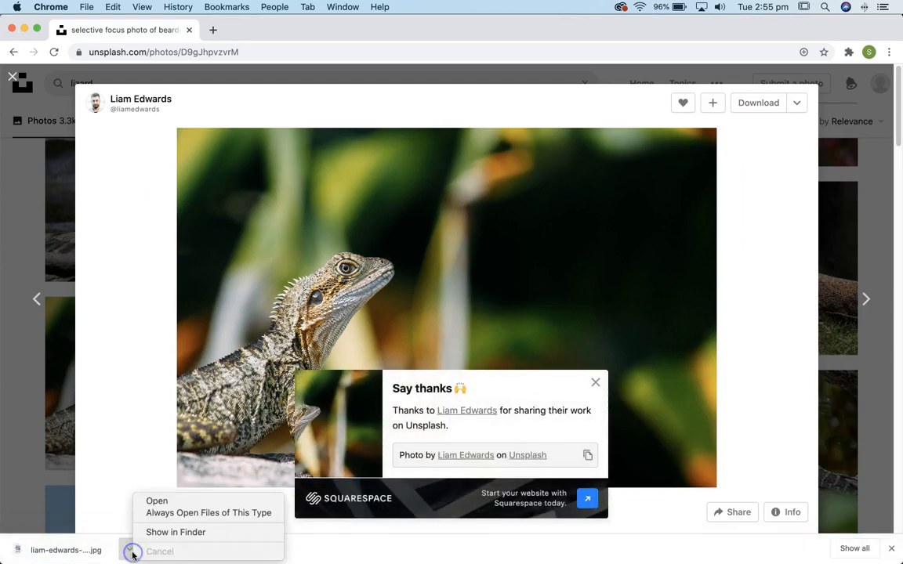
left_click(178, 533)
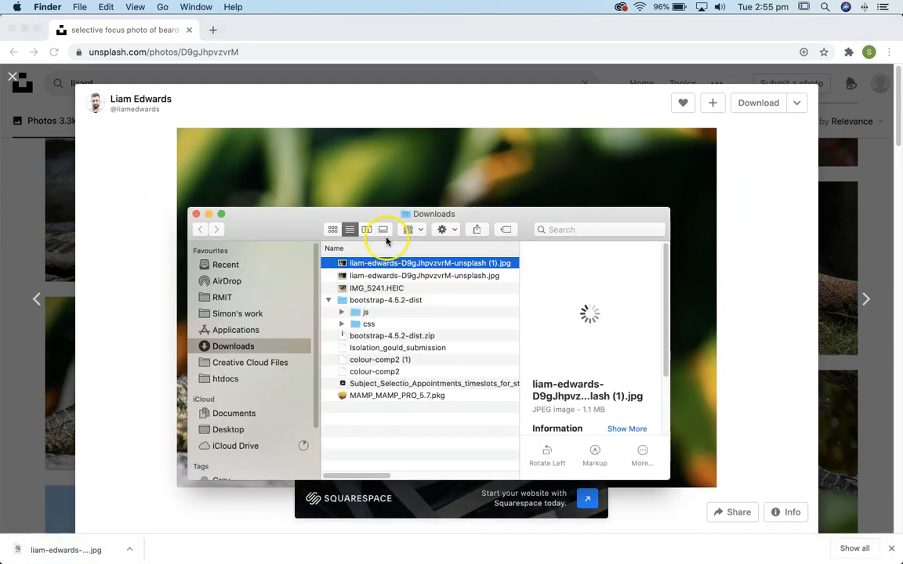
left_click_drag(354, 263, 561, 554)
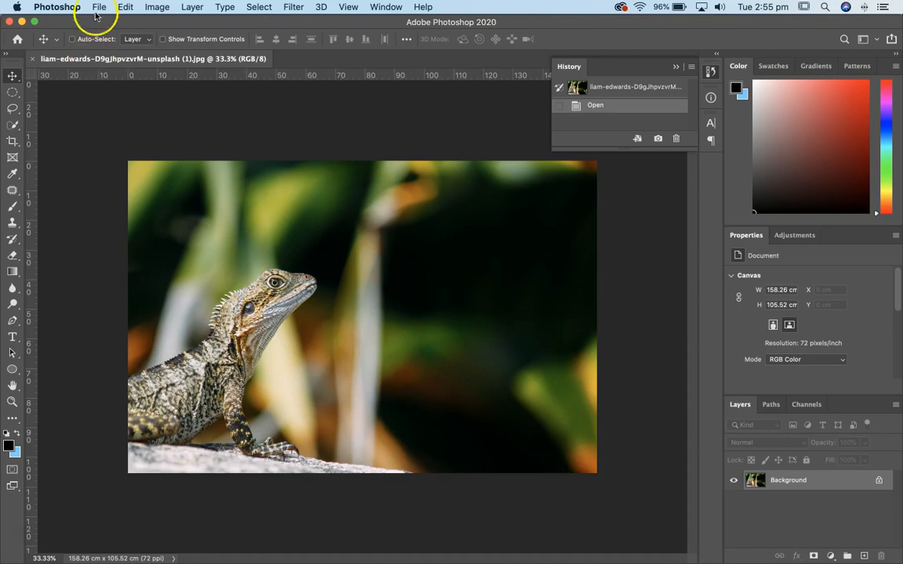
Create a new HDTV 1080p document, 1920 x 1080 px at 72 ppi in RGB Color with a white background
left_click(99, 8)
left_click(99, 9)
key("super+n")
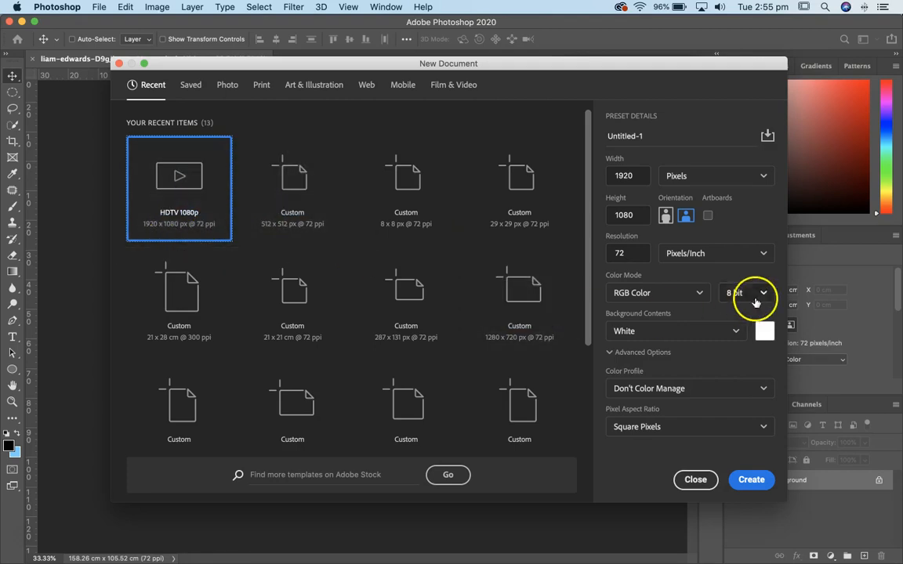
left_click(751, 479)
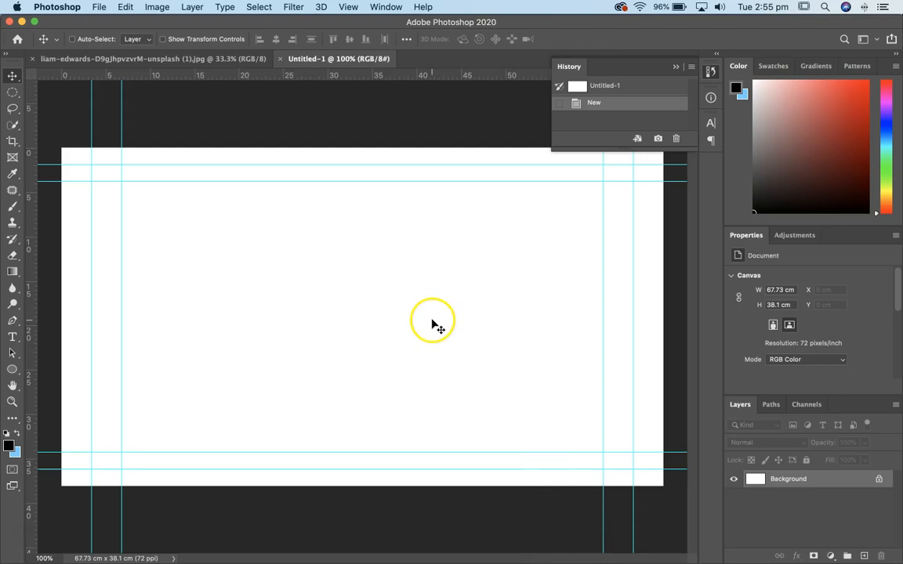
Copy the lizard photo into the new document and scale it to about 43% so it fills the canvas, bottom edges aligned
left_click(244, 62)
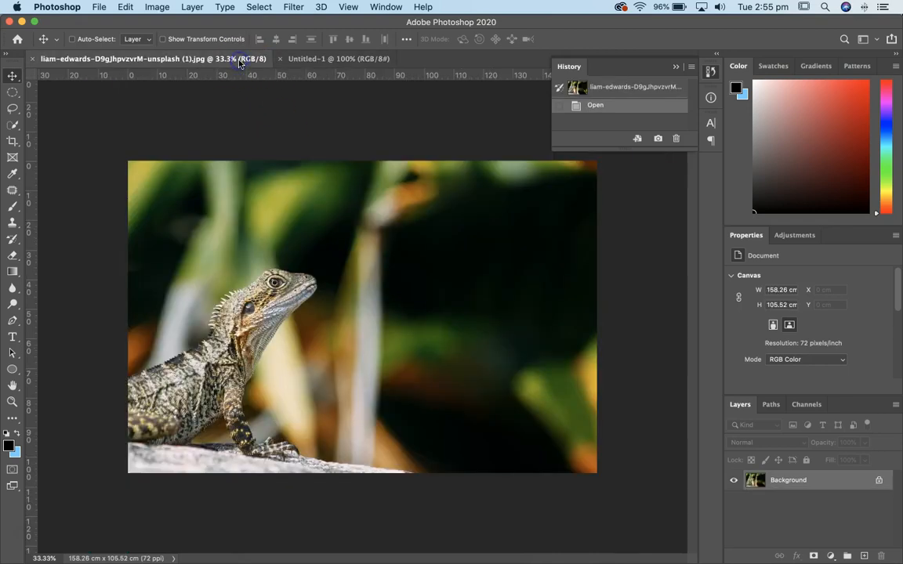
left_click_drag(311, 59, 323, 225)
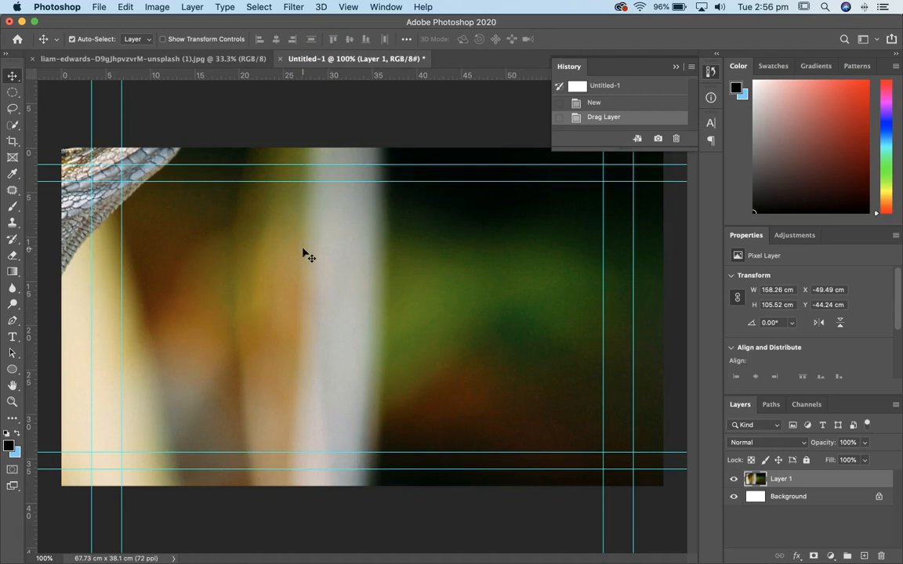
key("super+minus")
key("super+minus")
key("super+t")
left_click_drag(167, 153, 269, 186)
left_click_drag(161, 133, 165, 195)
left_click_drag(100, 116, 561, 400)
left_click_drag(608, 460, 275, 278)
left_click_drag(473, 231, 527, 214)
key("super+plus")
key("super+plus")
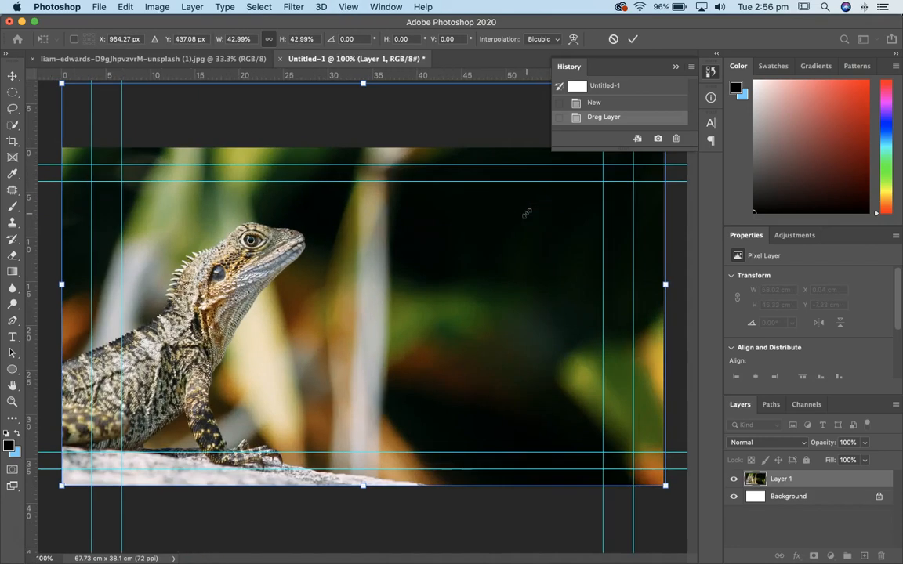
key("Return")
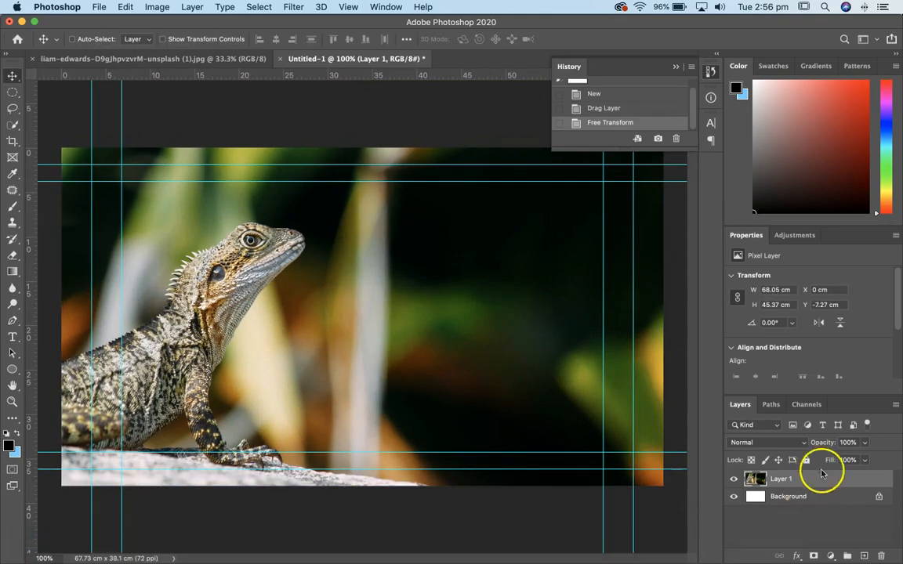
Start a new selection along the lizard's back and body with the Quick Selection tool
key("super+plus")
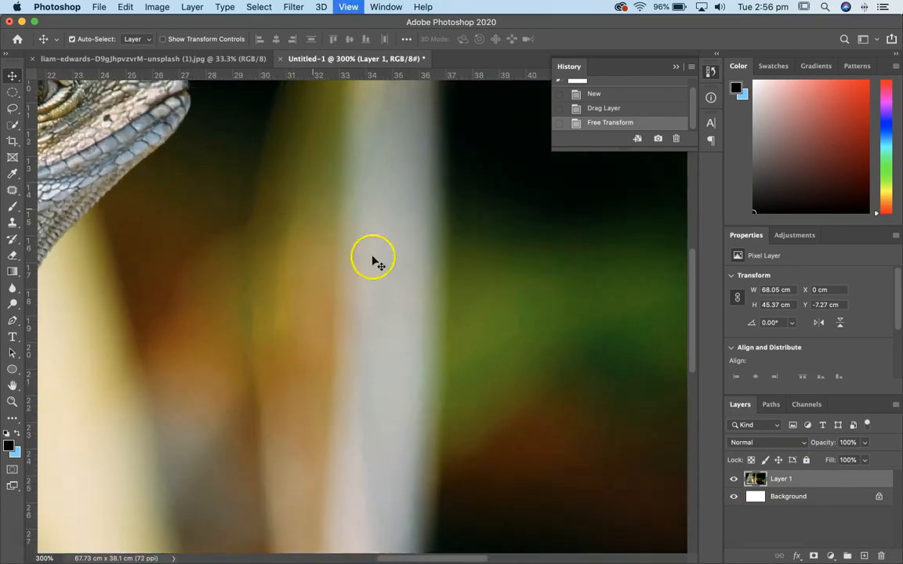
key("super+plus")
left_click_drag(385, 272, 580, 265)
left_click_drag(368, 305, 577, 252)
key("super+minus")
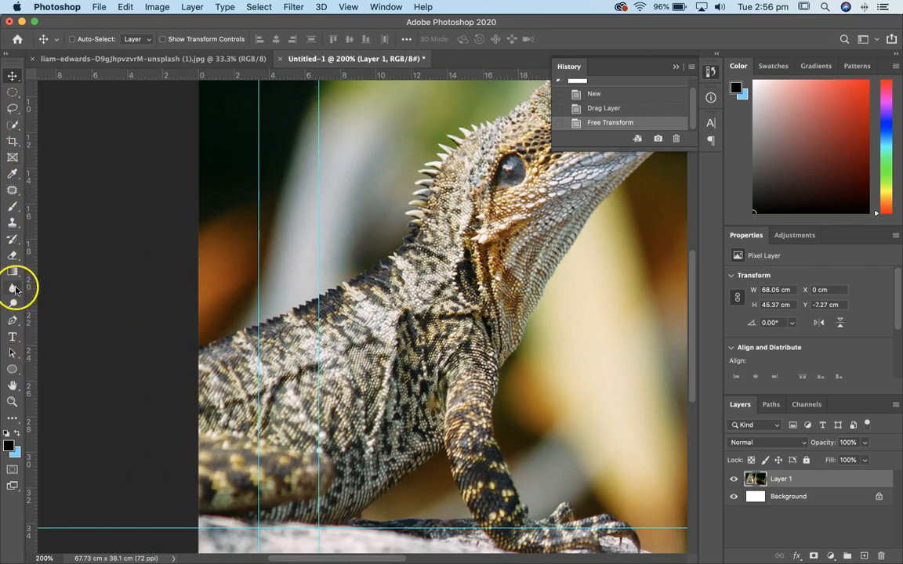
mouse_move(13, 125)
left_mouse_down()
mouse_move(96, 126)
mouse_move(96, 135)
left_mouse_up()
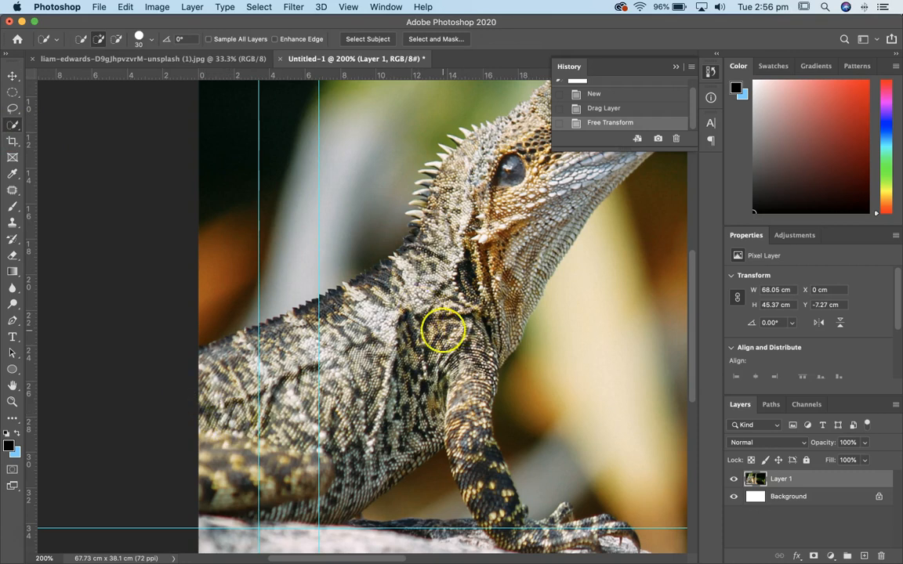
left_click(81, 38)
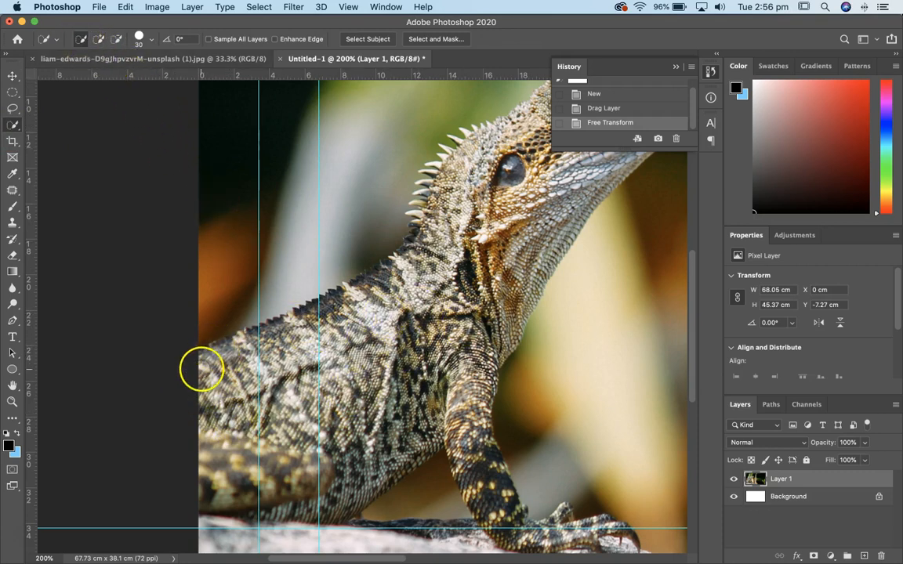
mouse_move(245, 351)
left_mouse_down()
mouse_move(218, 352)
mouse_move(383, 297)
mouse_move(362, 299)
mouse_move(429, 252)
mouse_move(447, 221)
mouse_move(402, 304)
left_mouse_up()
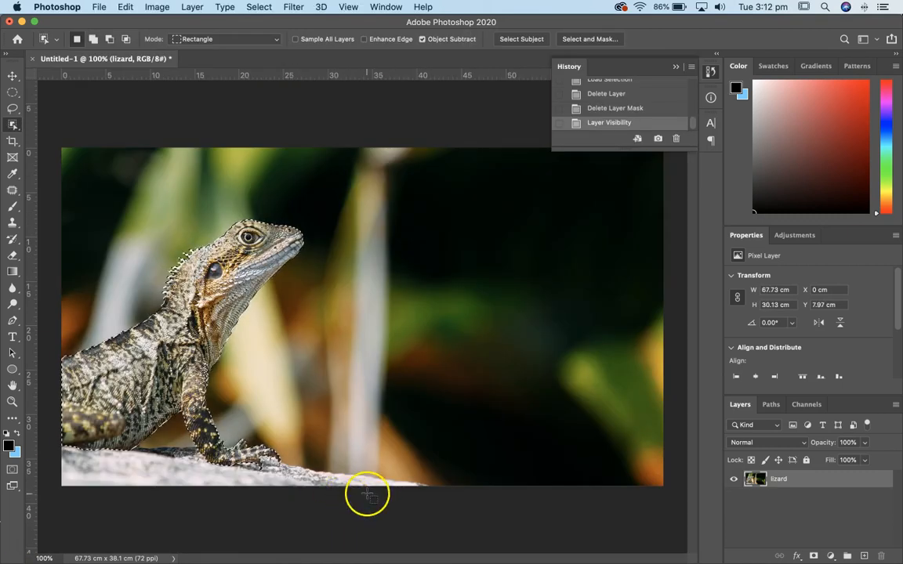
Duplicate the lizard layer and mask the lower one with the lizard selection, checking the cutout with the copy hidden briefly
left_click_drag(755, 479, 866, 558)
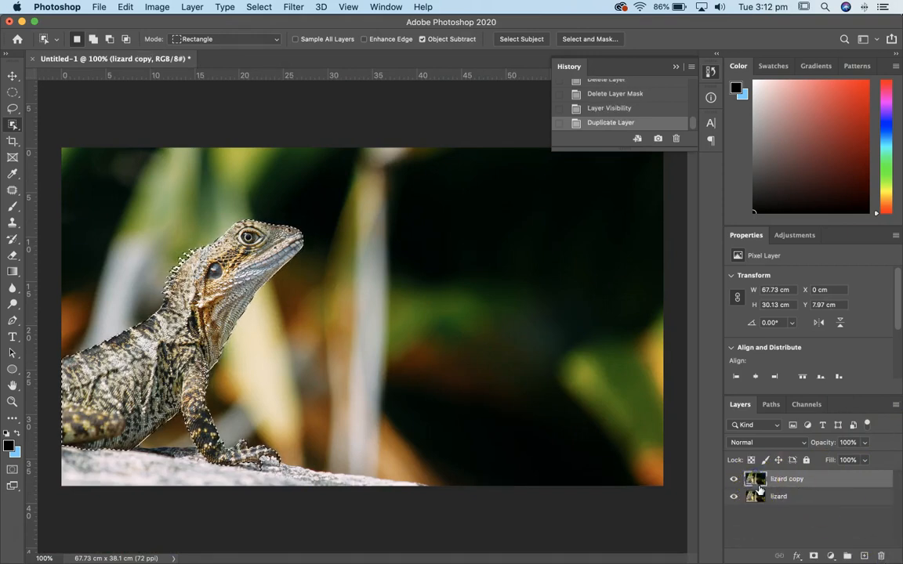
left_click(756, 496)
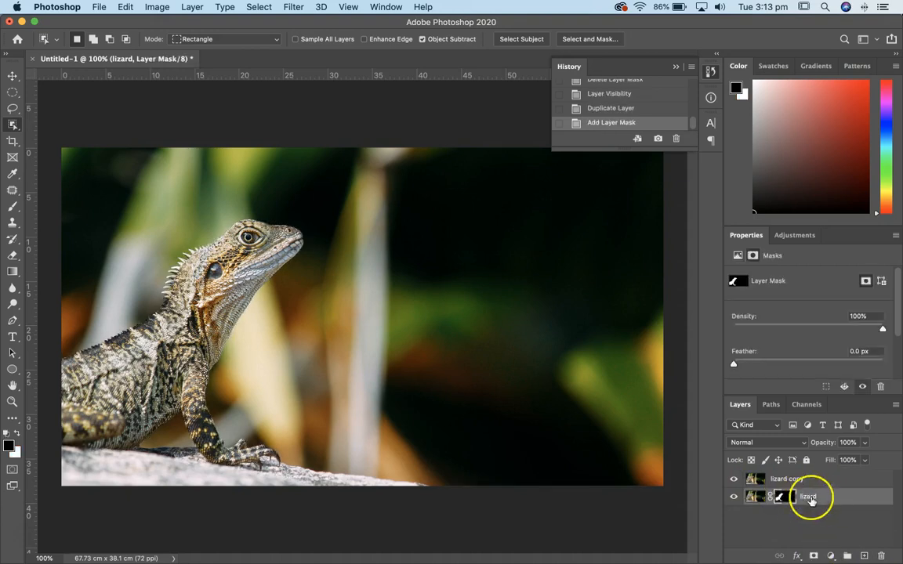
left_click(734, 479)
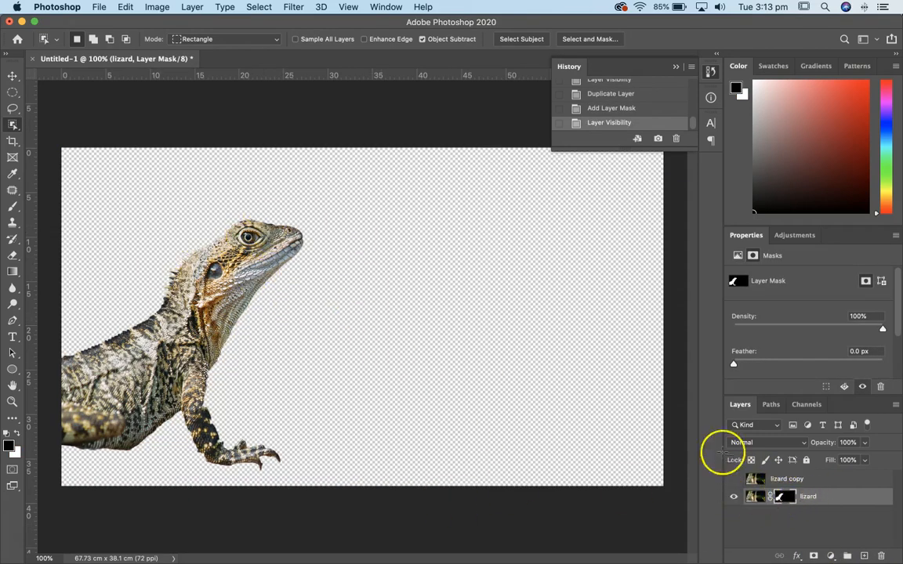
left_click(734, 479)
Rename the duplicated lizard layer as bg
double_click(784, 479)
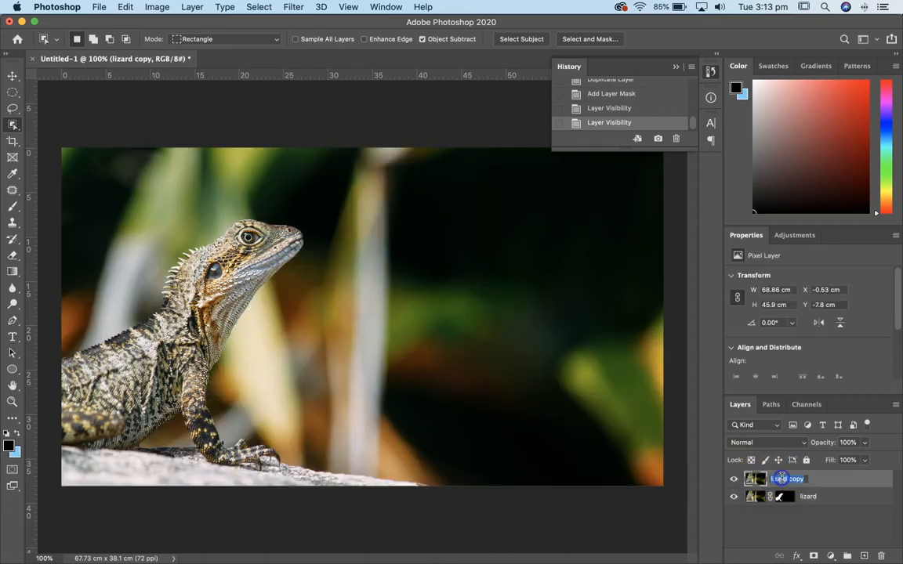
type("bg")
left_click(802, 485)
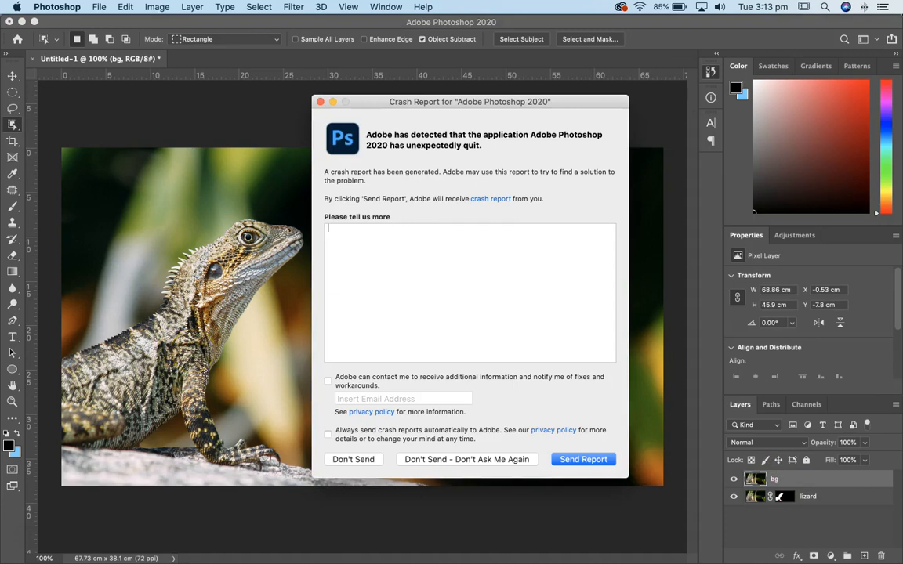
Dismiss the crash report window without sending it
left_click(321, 103)
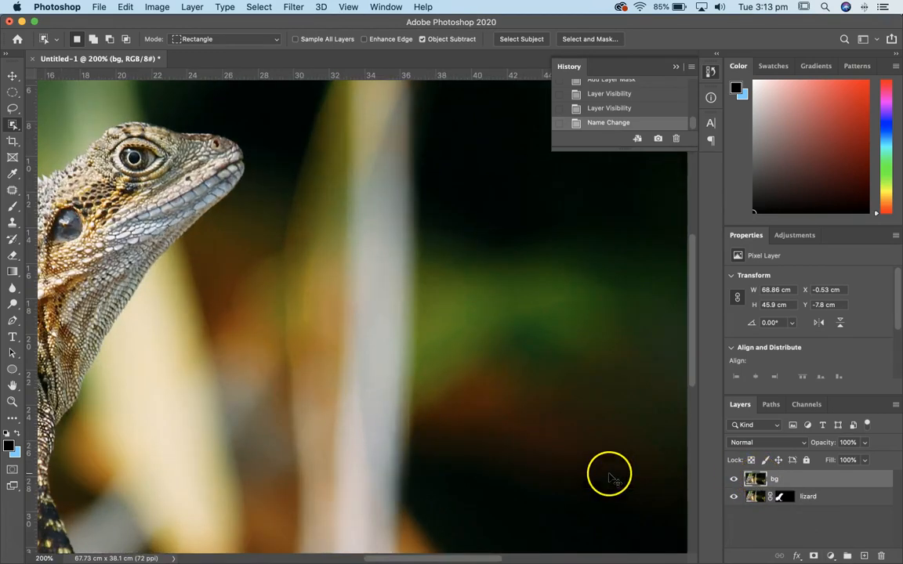
key("super+equal")
left_click_drag(259, 355, 532, 351)
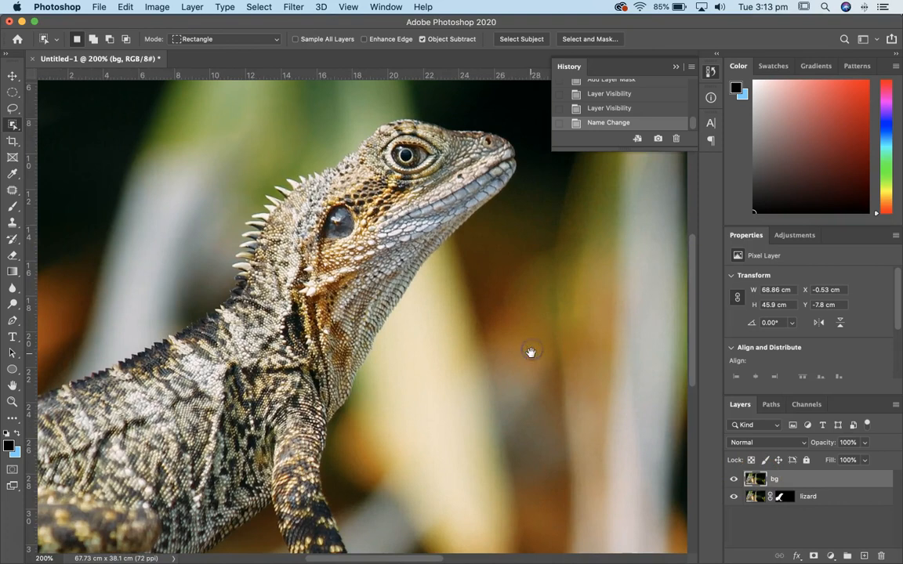
key("super+minus")
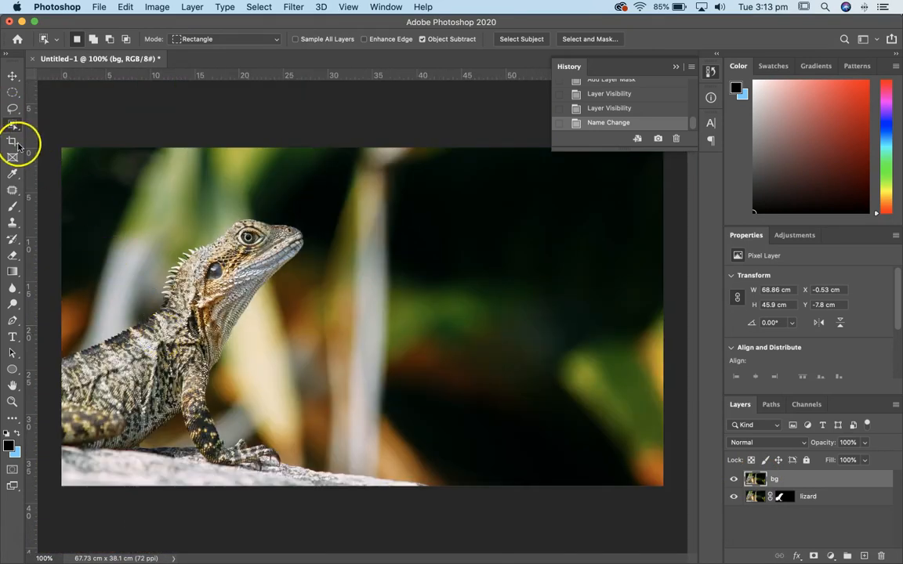
Remove the lizard's head from the bg layer with the Patch tool, replacing it with nearby blurred background
mouse_move(13, 191)
left_mouse_down()
mouse_move(55, 191)
mouse_move(69, 214)
left_mouse_up()
left_click_drag(251, 212, 260, 220)
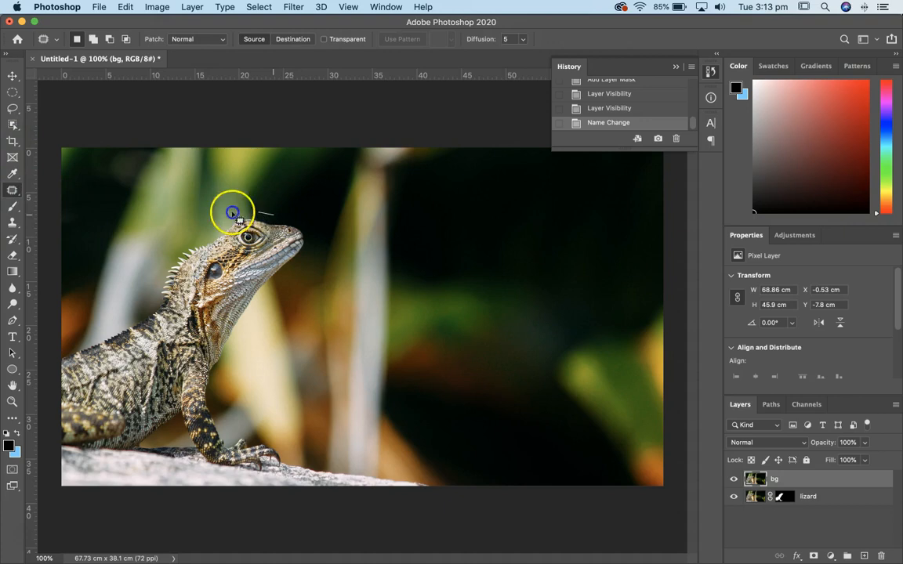
mouse_move(165, 254)
left_mouse_down()
mouse_move(157, 278)
mouse_move(181, 305)
left_mouse_up()
left_click_drag(274, 218, 266, 215)
left_click_drag(225, 239, 144, 194)
left_click(294, 236)
Patch out the lizard's neck and upper back on the bg layer using the blurred foliage as source
left_click_drag(252, 307, 190, 287)
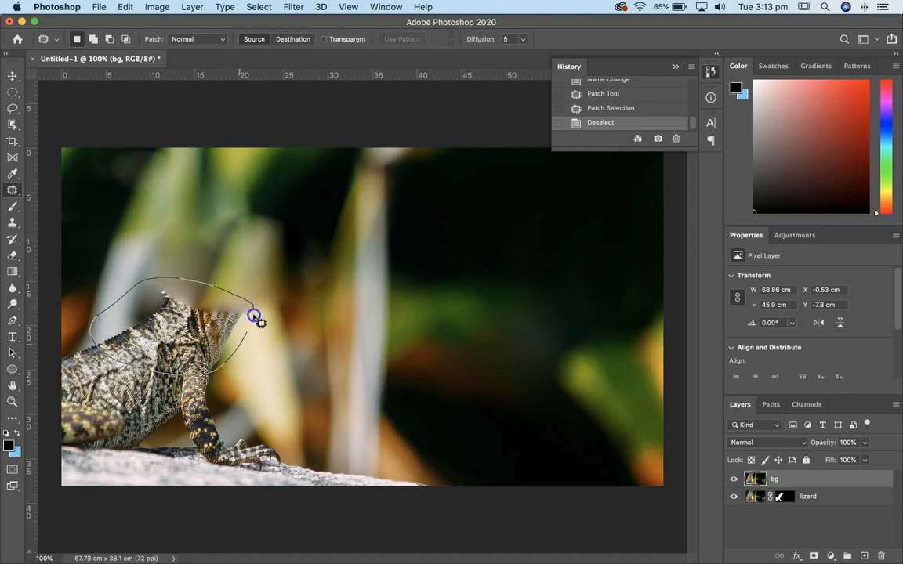
left_click_drag(255, 316, 253, 309)
left_click_drag(188, 333, 310, 253)
left_click(346, 384)
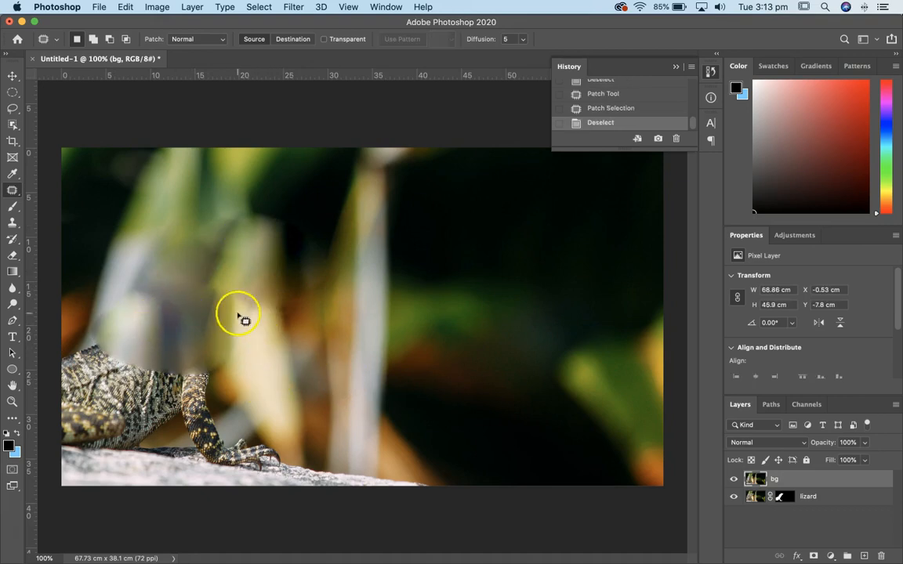
Patch over the lizard's remaining body and upper front leg with the blurred background above
left_click_drag(243, 349, 88, 339)
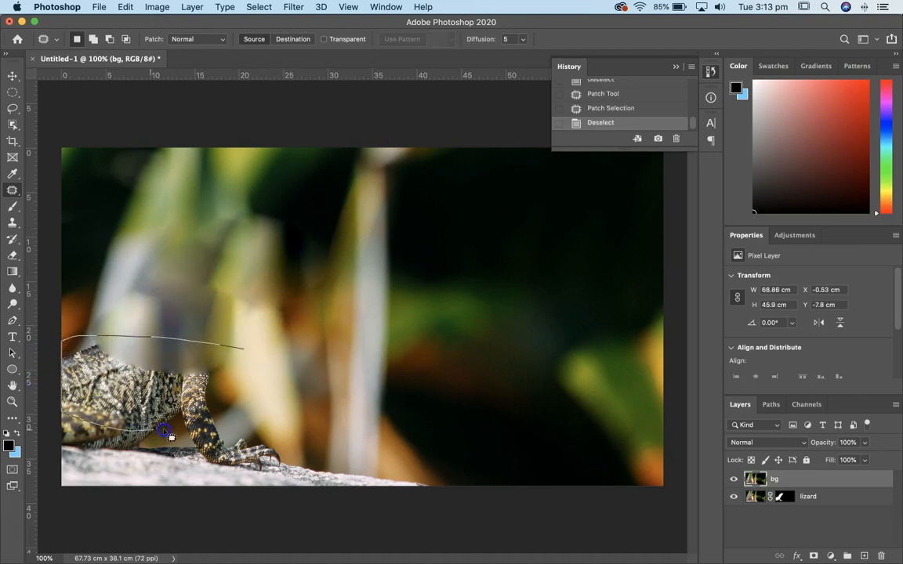
left_click_drag(271, 382, 270, 384)
left_click_drag(167, 414, 245, 308)
left_click(322, 388)
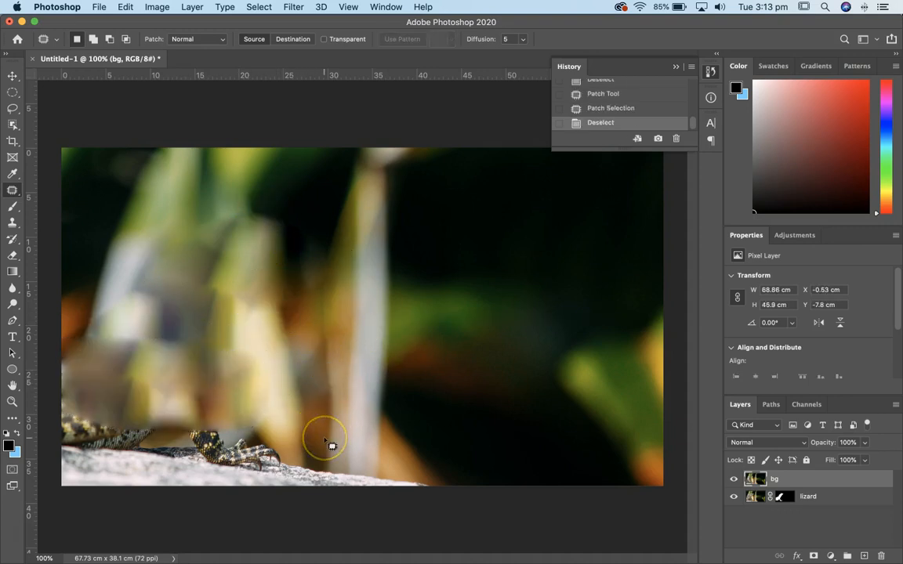
Patch over most of the lizard's front foot with the rock edge and background farther along the rock
key("super+plus")
left_click_drag(236, 451, 373, 192)
left_click_drag(290, 228, 396, 231)
left_click_drag(579, 335, 459, 280)
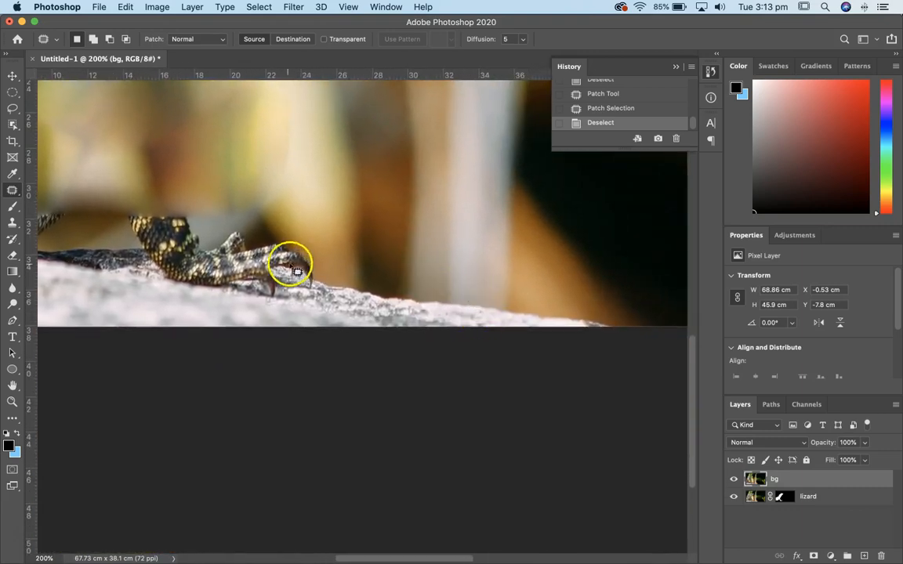
left_click_drag(322, 268, 321, 268)
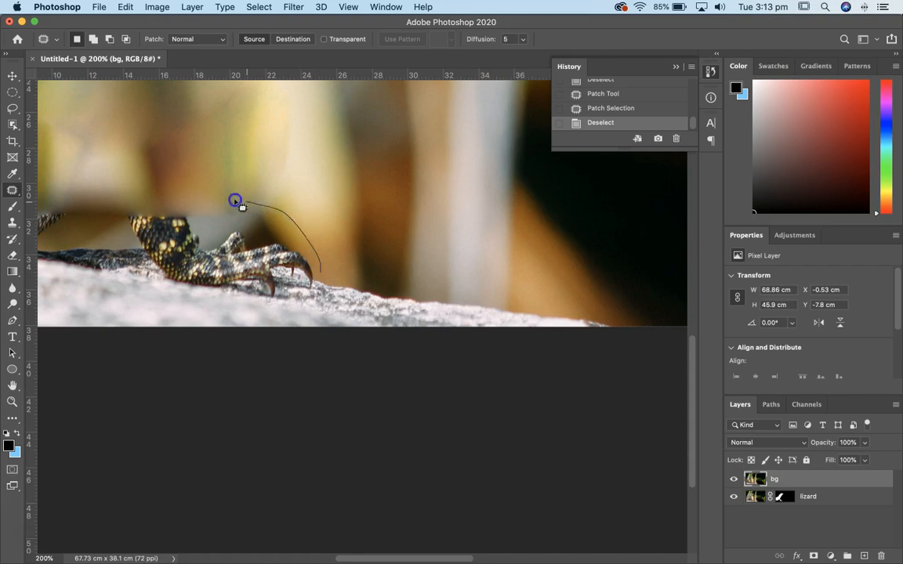
mouse_move(291, 284)
left_mouse_down()
mouse_move(322, 256)
mouse_move(316, 270)
left_mouse_up()
mouse_move(226, 249)
left_mouse_down()
mouse_move(379, 306)
mouse_move(417, 290)
left_mouse_up()
key("ctrl+d")
Patch away the leftover toes on the rock edge using the clean rock edge beside them
left_click_drag(188, 198, 290, 191)
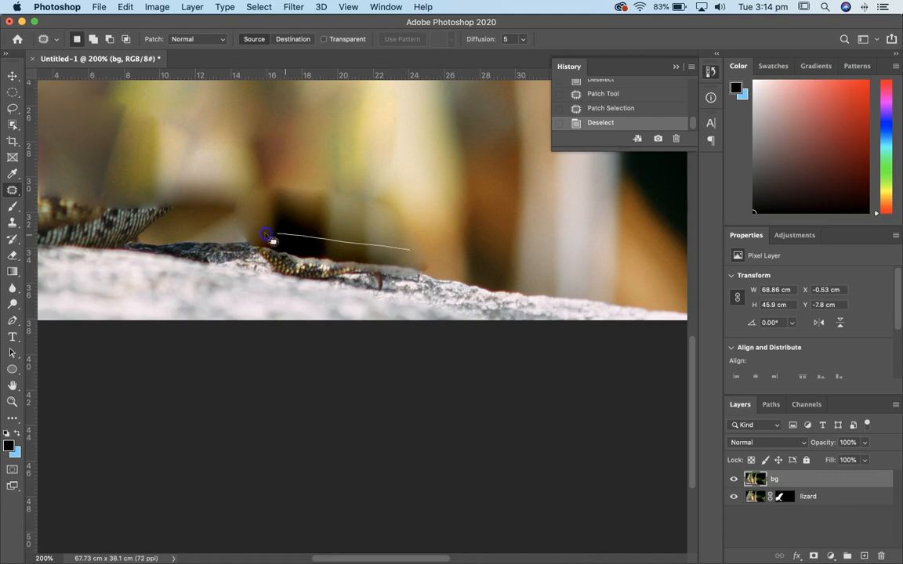
left_click_drag(424, 267, 425, 269)
mouse_move(339, 287)
left_mouse_down()
mouse_move(548, 305)
mouse_move(548, 296)
mouse_move(549, 312)
left_mouse_up()
key("super+d")
Patch the dark smudge where the front foot stood with plain rock texture from the same rock
left_click_drag(241, 209, 378, 215)
mouse_move(499, 295)
left_mouse_down()
mouse_move(558, 295)
mouse_move(503, 289)
left_mouse_up()
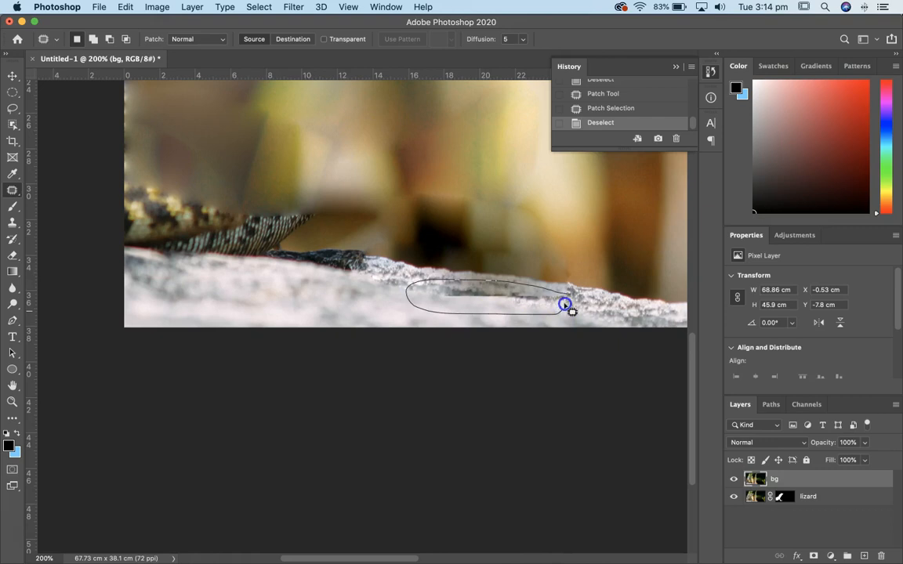
left_click_drag(564, 305, 565, 305)
left_click_drag(494, 302, 246, 303)
left_click(407, 289)
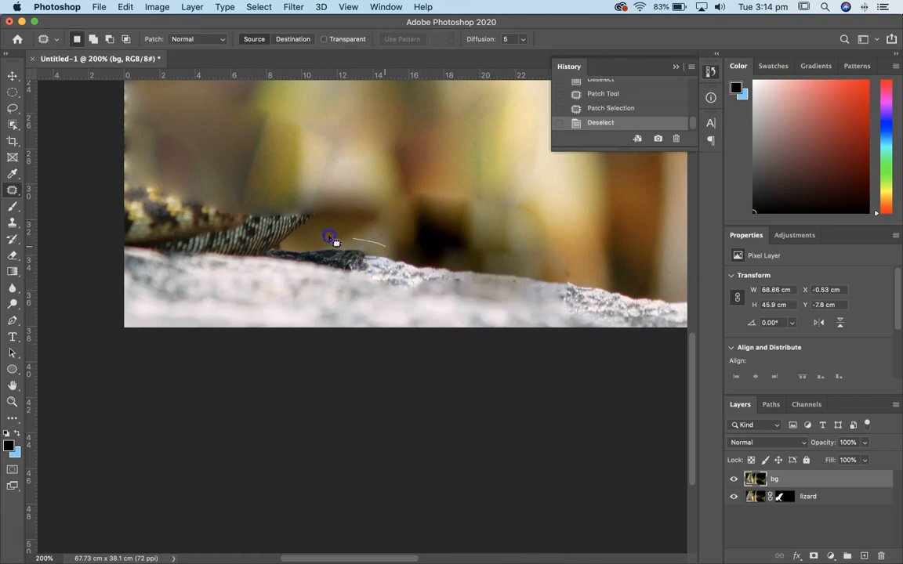
Try to patch the dark crevice on the rock edge with a neighbouring part of the edge
left_click_drag(445, 272, 392, 244)
mouse_move(357, 256)
left_mouse_down()
mouse_move(222, 253)
mouse_move(230, 253)
left_mouse_up()
key("super+z")
left_click(276, 247)
Patch over the remains of the lizard's hind leg and belly with the clean rock edge and background
mouse_move(335, 197)
left_mouse_down()
mouse_move(153, 175)
mouse_move(118, 196)
mouse_move(253, 271)
left_mouse_up()
left_click_drag(252, 188, 524, 272)
left_click(410, 192)
Patch the uneven blurred areas above the rock where the body and front leg were, sampling other background areas
left_click_drag(326, 211, 329, 318)
left_click_drag(314, 258, 259, 244)
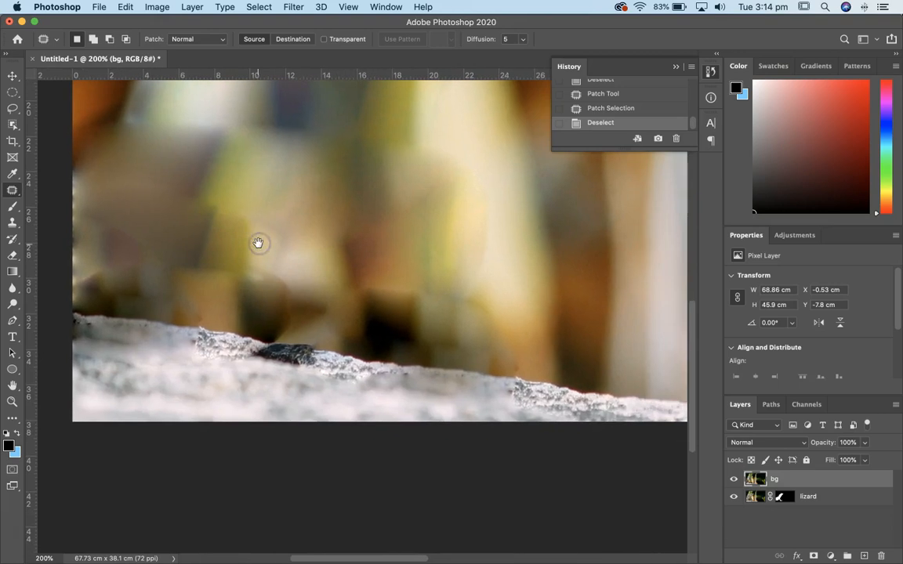
key("super+minus")
mouse_move(223, 396)
left_mouse_down()
mouse_move(286, 354)
mouse_move(294, 337)
left_mouse_up()
left_click(296, 335)
mouse_move(155, 294)
left_mouse_down()
mouse_move(202, 378)
mouse_move(150, 289)
left_mouse_up()
mouse_move(155, 359)
left_mouse_down()
mouse_move(296, 308)
mouse_move(290, 326)
left_mouse_up()
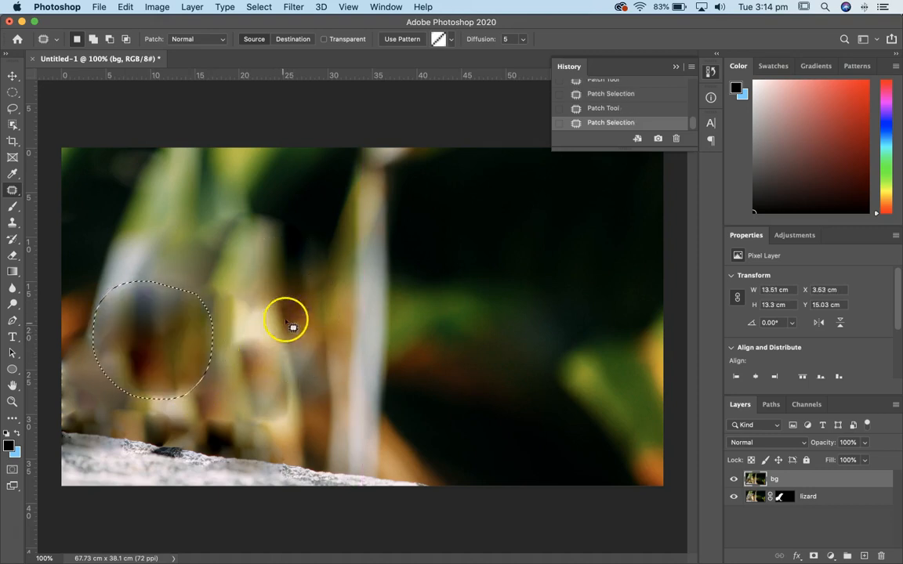
left_click(289, 375)
left_click_drag(207, 411, 190, 277)
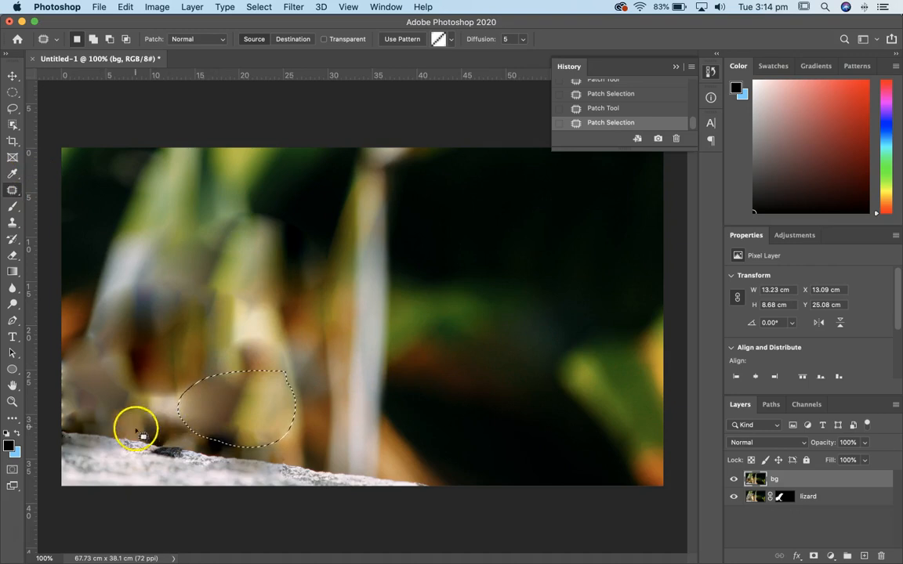
left_click(122, 389)
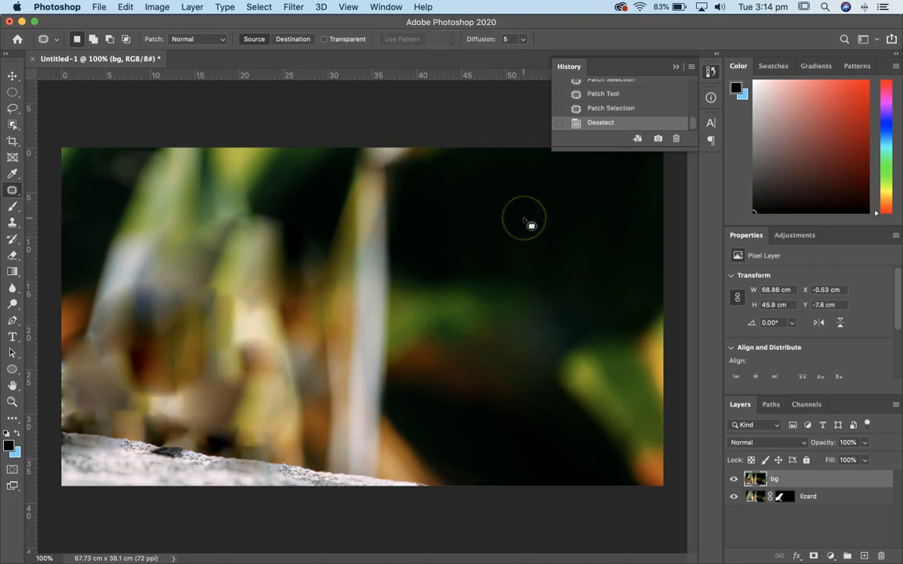
Move the bg layer below the lizard layer and patch the blurred background beside the lizard's chest and front leg
key("super+minus")
left_click_drag(752, 480, 801, 509)
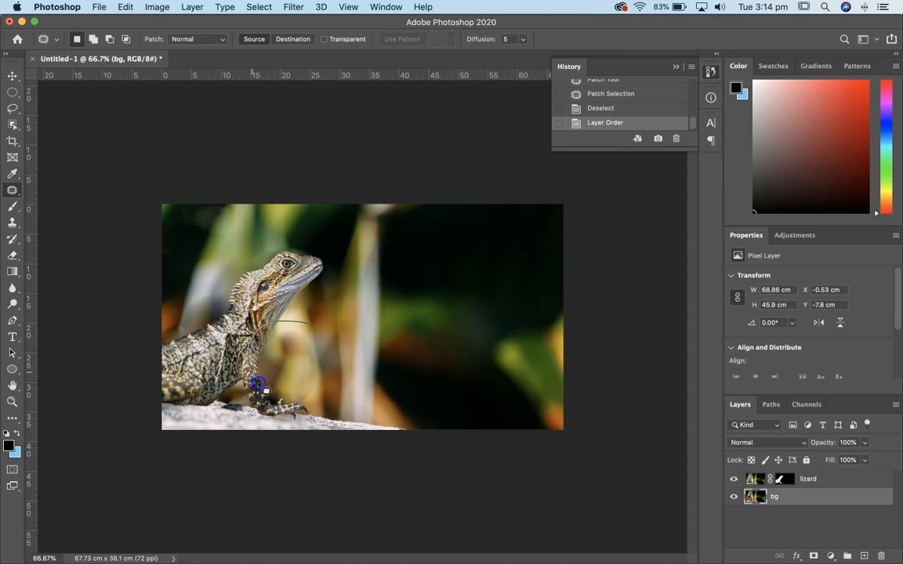
left_click_drag(345, 345, 345, 345)
mouse_move(306, 375)
left_mouse_down()
mouse_move(264, 280)
mouse_move(293, 278)
left_mouse_up()
left_click(416, 311)
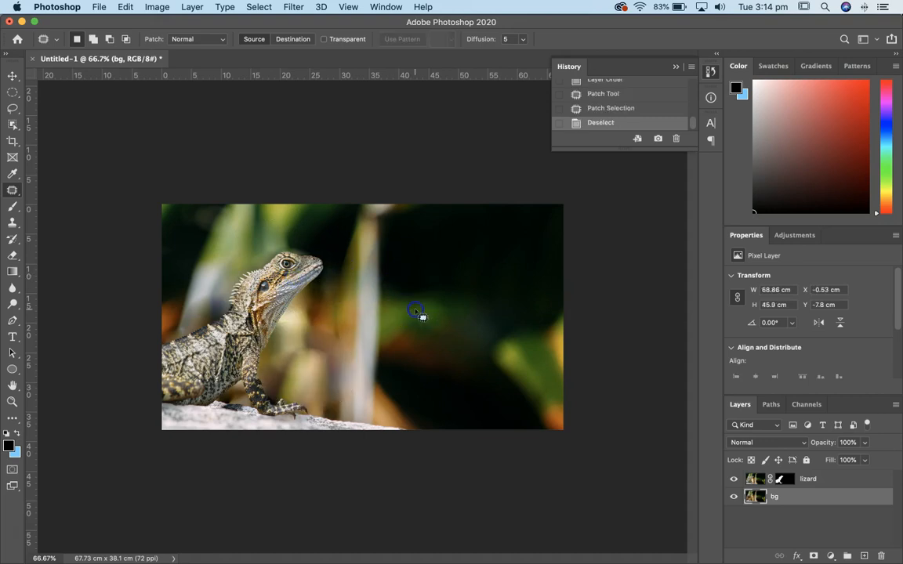
Check the patched background around the lizard up close and collapse the History panel
key("super+minus")
key("super+1")
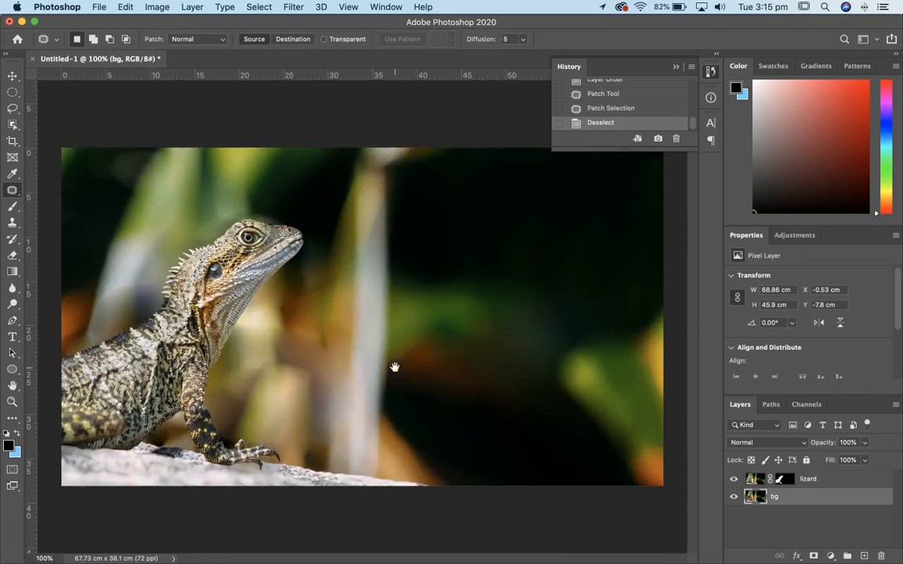
key("super+plus")
left_click_drag(248, 337, 294, 312)
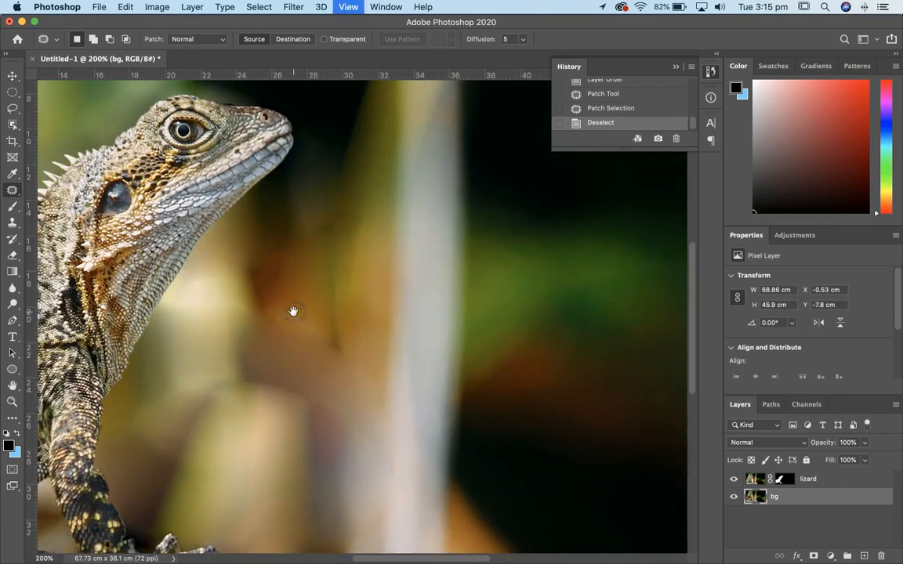
key("super+1")
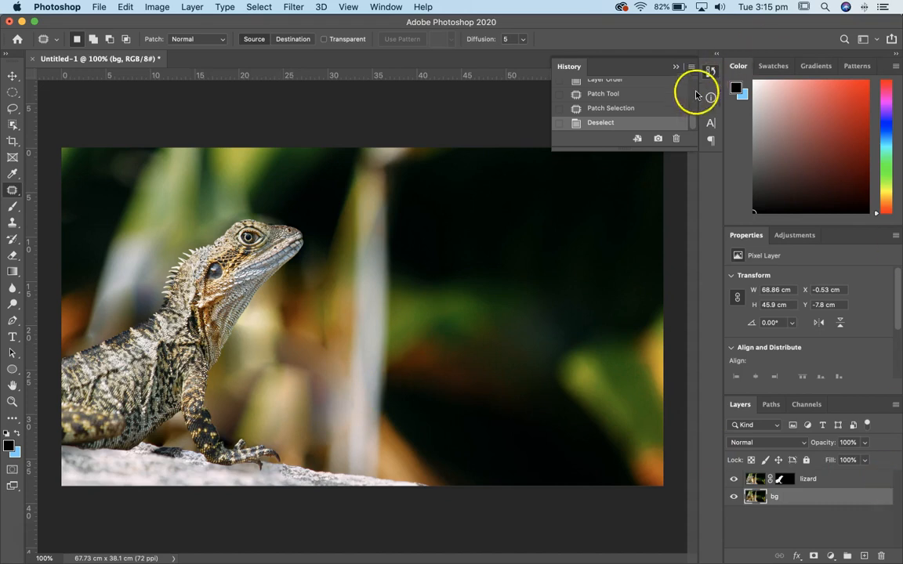
left_click(709, 72)
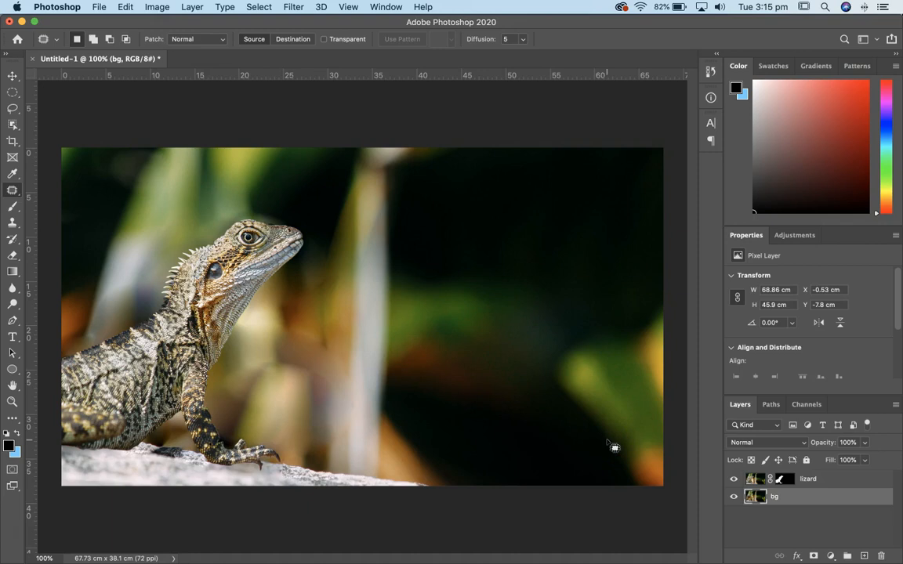
Draw an elliptical selection about 3.8 by 2.8 cm around the lizard's eye and eyelids
key("super+equal")
left_click_drag(208, 252, 367, 353)
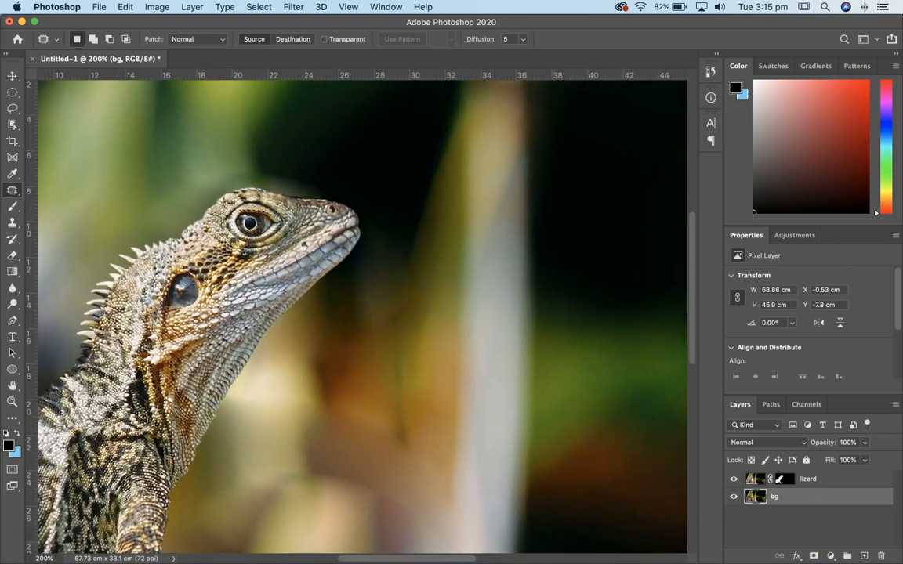
left_click(12, 91)
left_click_drag(249, 223, 411, 352)
key("super+plus")
key("super+plus")
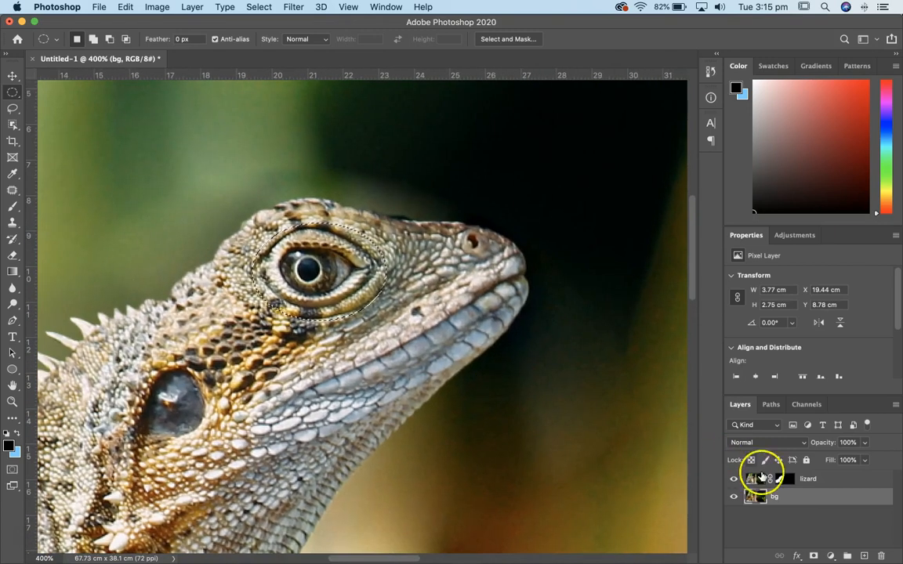
Copy the selected eye from the lizard layer to a new layer named eye
left_click(761, 477)
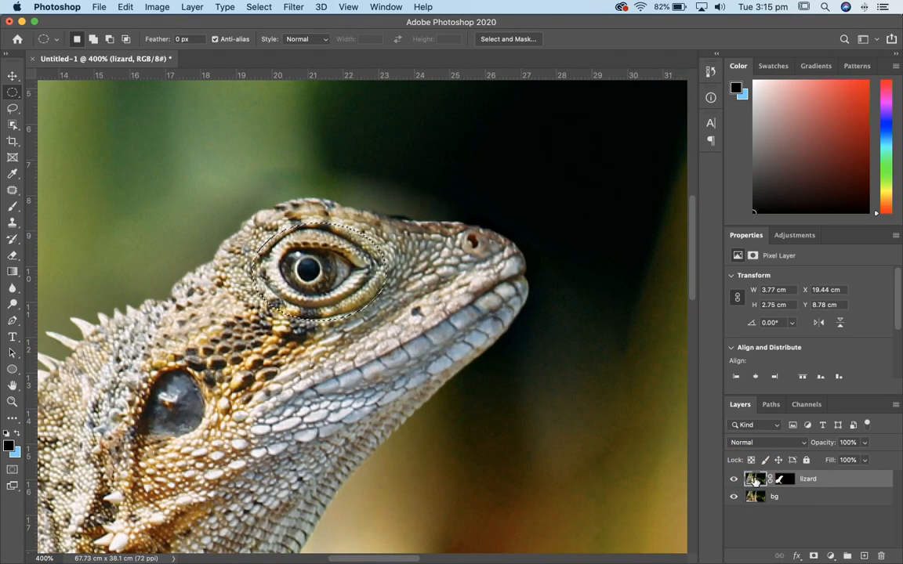
key("super+j")
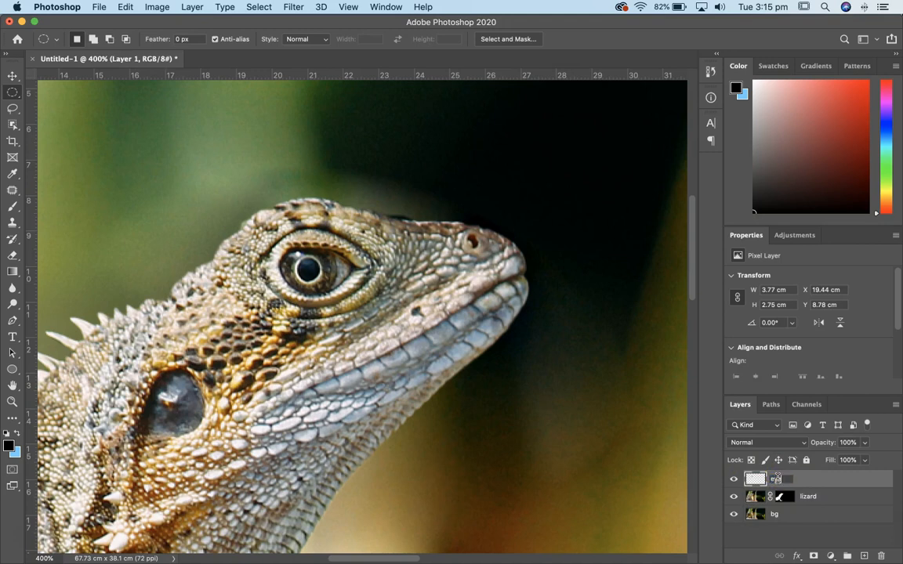
type("eye")
Hide the eye layer and paint out the eye opening on the lizard layer's mask with a size 10 black brush
left_click(734, 479)
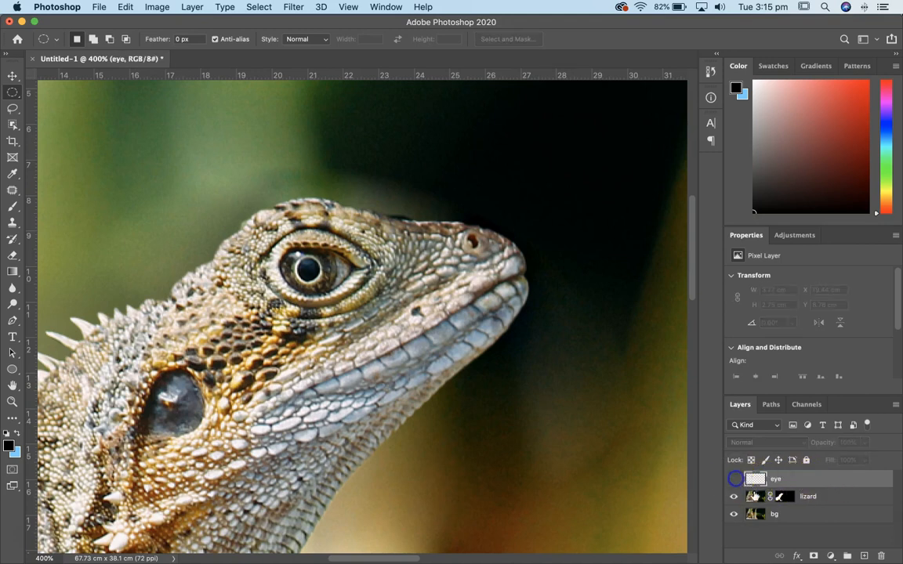
left_click(789, 498)
left_click(787, 497)
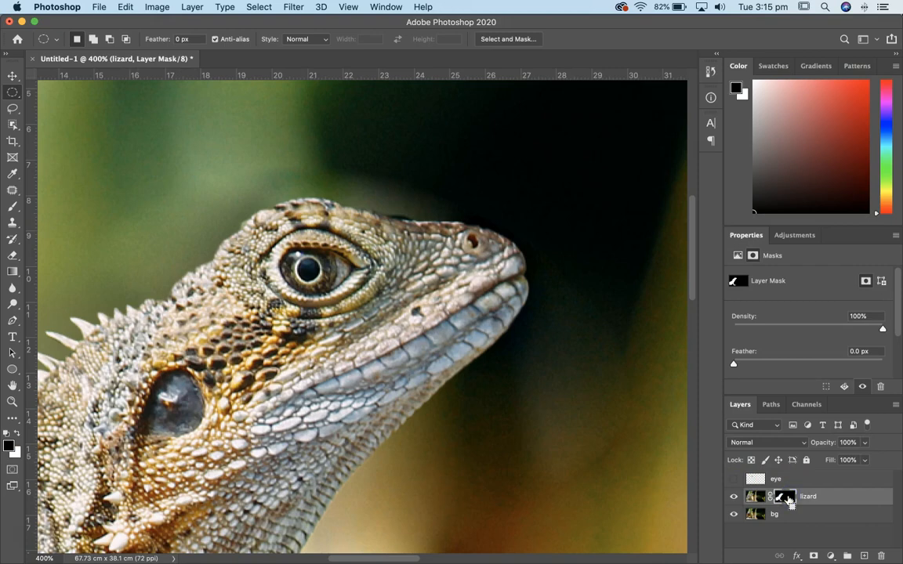
key("super+plus")
key("super+plus")
key("super+plus")
key("super+plus")
key("super+plus")
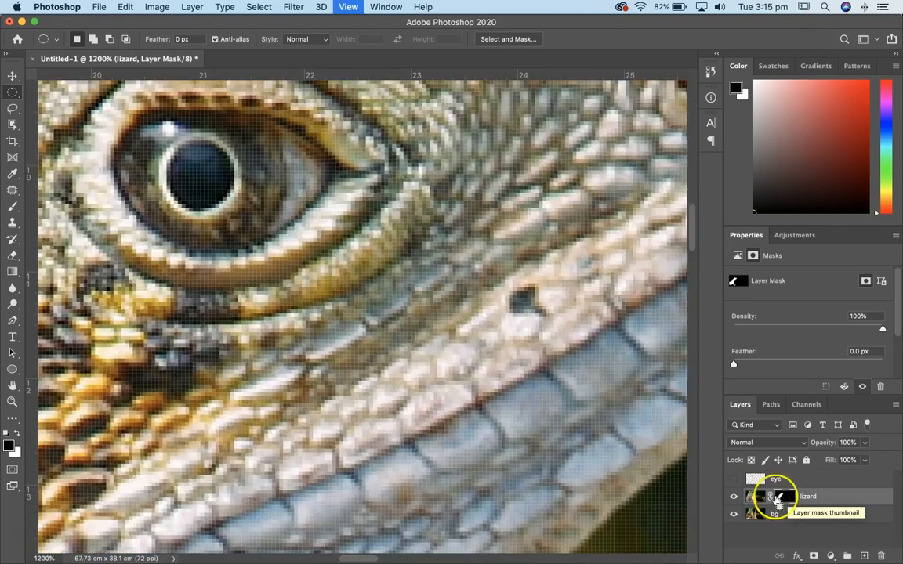
left_click_drag(290, 286, 381, 392)
left_click(785, 499)
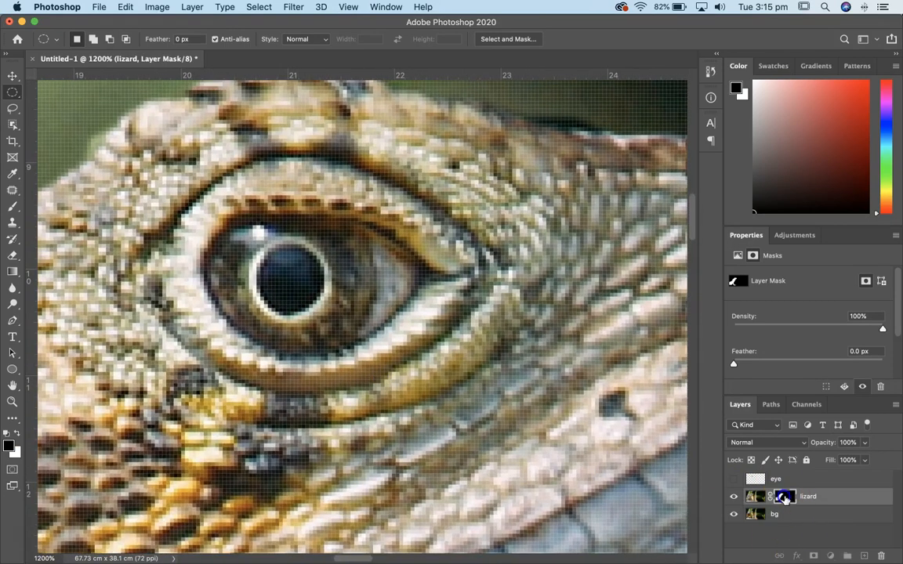
left_click(12, 207)
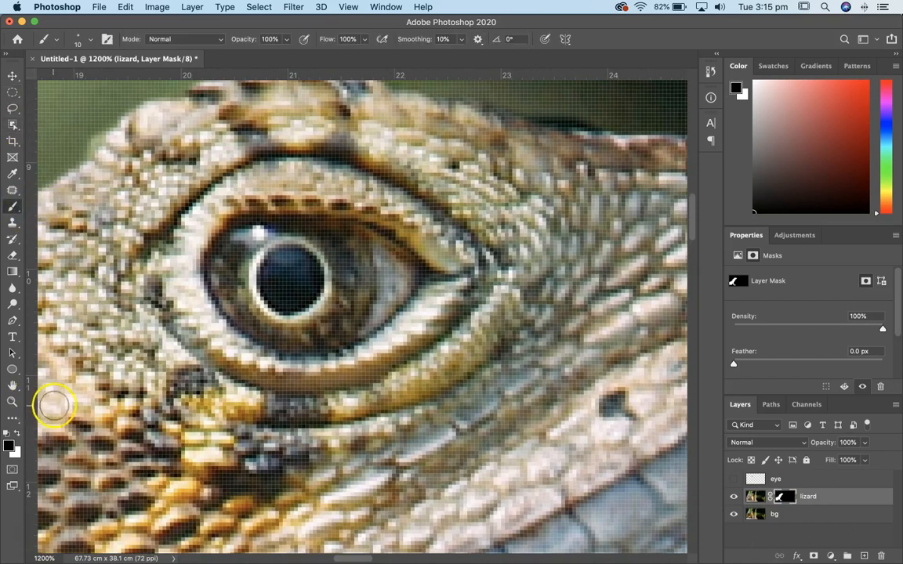
mouse_move(290, 339)
left_mouse_down()
mouse_move(302, 257)
mouse_move(248, 238)
mouse_move(220, 270)
mouse_move(250, 264)
mouse_move(256, 236)
mouse_move(355, 248)
mouse_move(401, 273)
mouse_move(379, 298)
mouse_move(372, 270)
mouse_move(300, 266)
mouse_move(268, 279)
mouse_move(292, 307)
mouse_move(298, 296)
mouse_move(343, 292)
mouse_move(337, 318)
mouse_move(254, 313)
mouse_move(240, 300)
left_mouse_up()
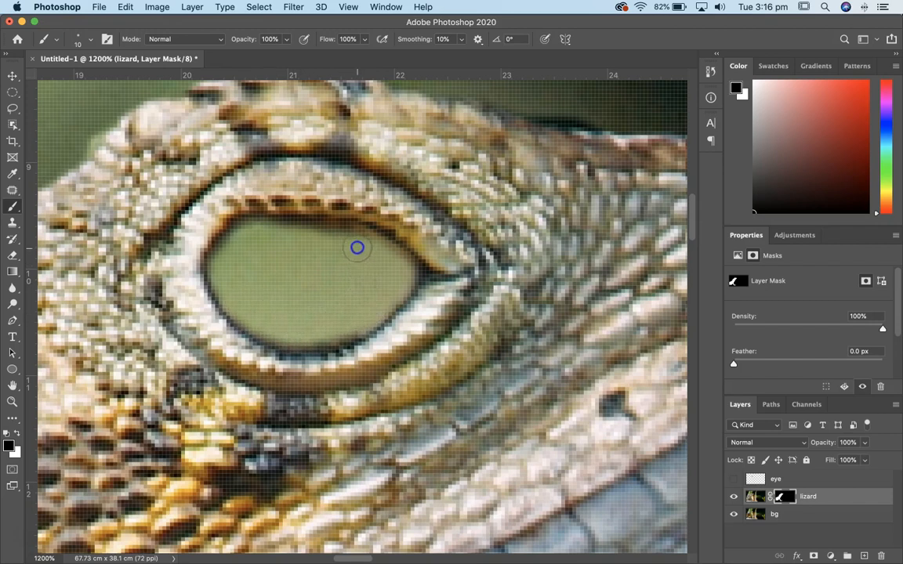
Show the eye layer again and move it between the lizard and bg layers
key("super+minus")
key("super+minus")
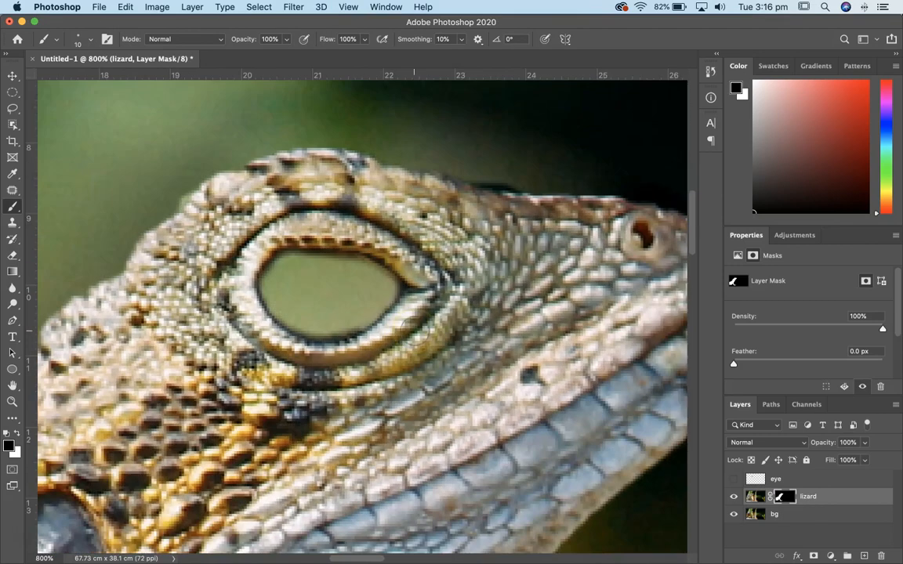
left_click(733, 479)
left_click_drag(776, 479, 785, 507)
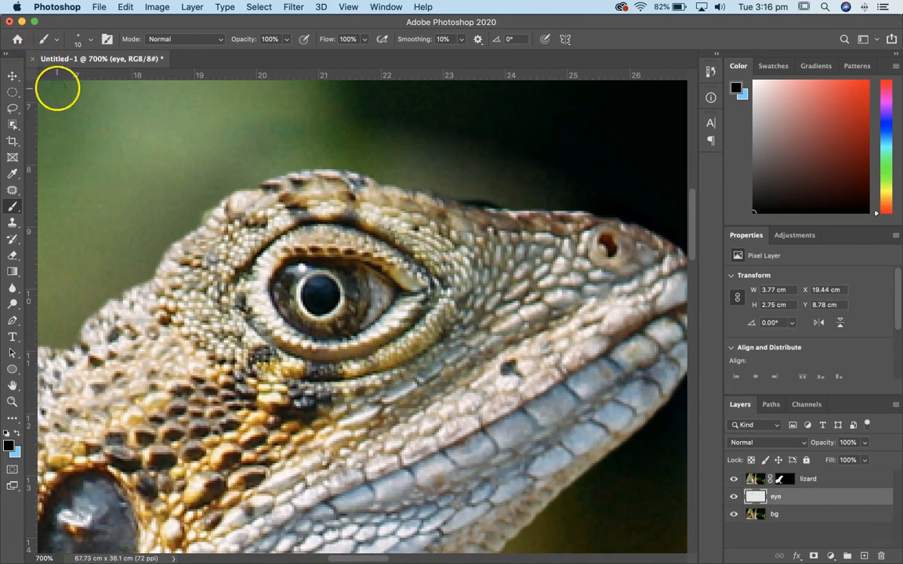
Shift the eye layer inside the eye opening to about X 20.07 cm, Y 8.71 cm
left_click(12, 75)
left_click_drag(347, 314, 394, 321)
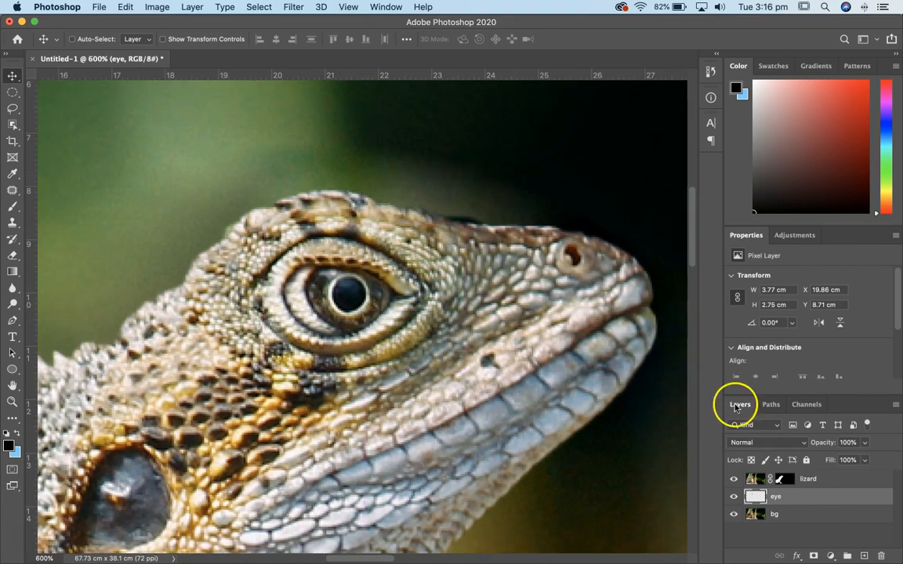
left_click(782, 499)
left_click_drag(377, 318, 390, 269)
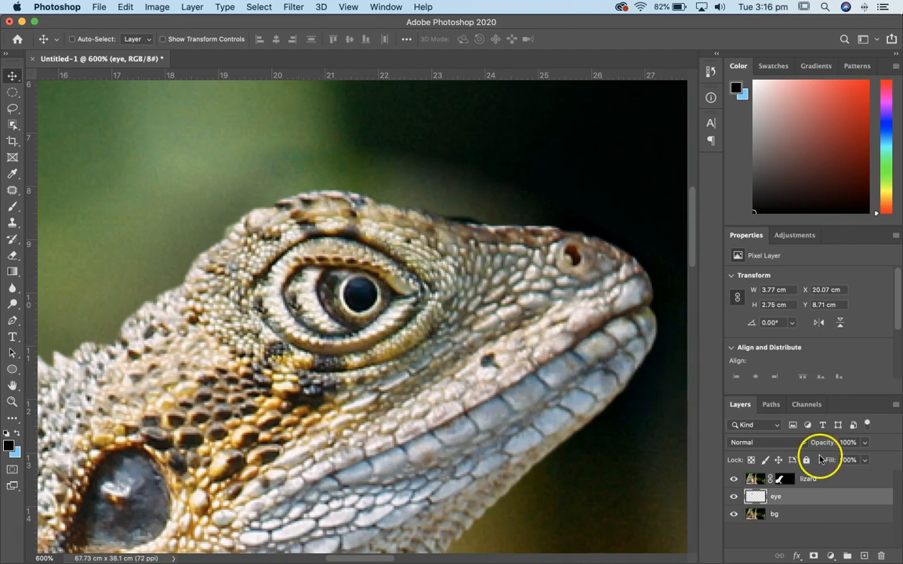
Add a new layer above the lizard layer and prepare a size 25 Clone Stamp that samples Current & Below
left_click(789, 500)
left_click(753, 480)
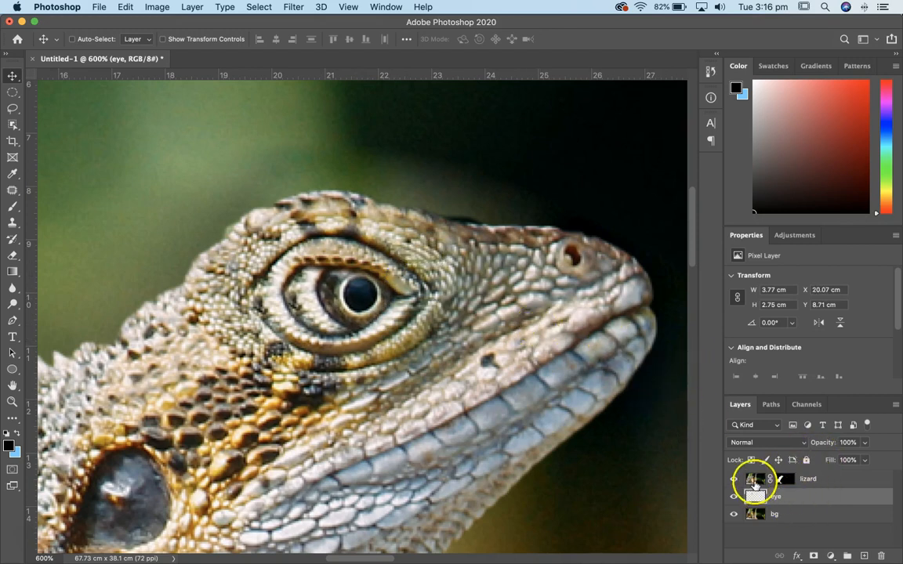
left_click(862, 556)
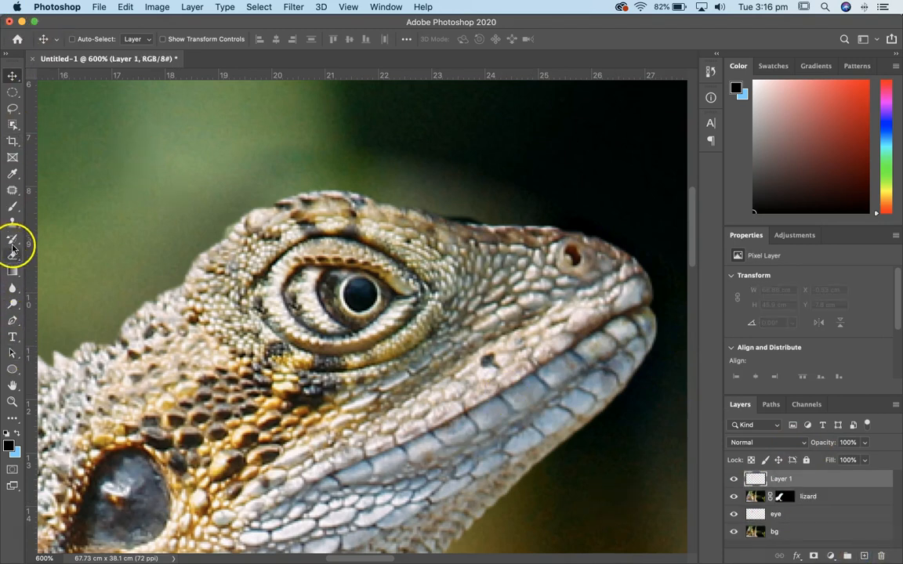
left_click(12, 223)
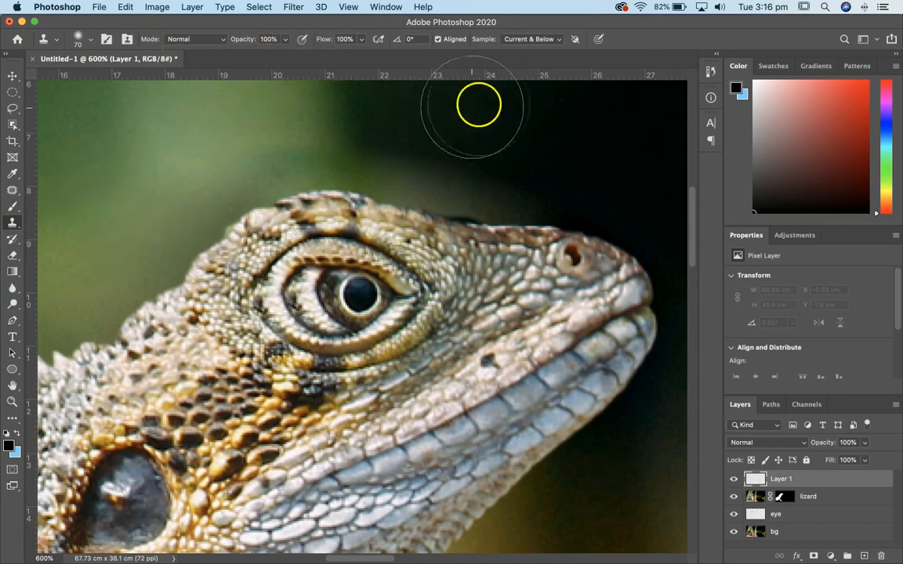
left_click(539, 40)
left_click(547, 39)
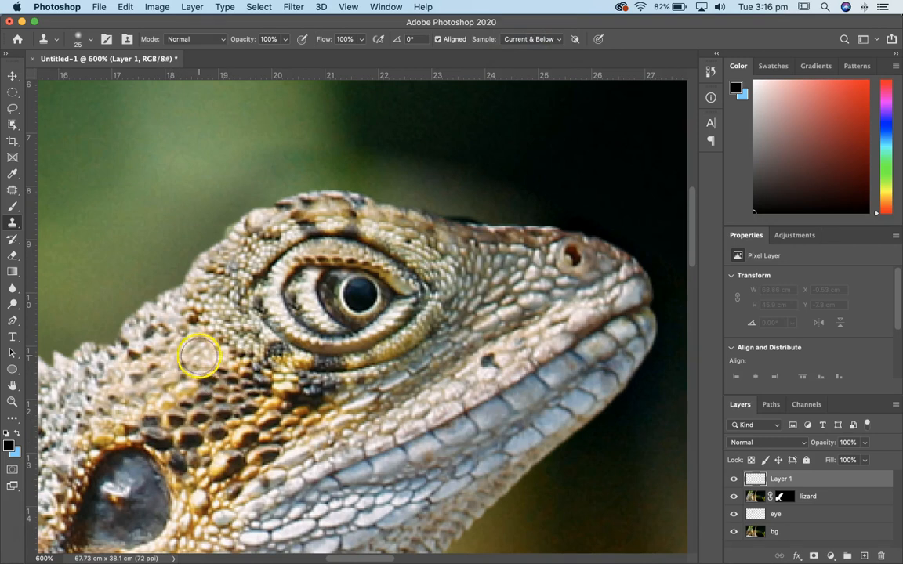
Clone scales from the cheek behind the eye over the eye and eyelids on the new layer
left_click(200, 373, "alt")
mouse_move(286, 267)
left_mouse_down()
mouse_move(353, 251)
mouse_move(317, 276)
mouse_move(272, 288)
mouse_move(283, 312)
mouse_move(331, 262)
mouse_move(402, 294)
mouse_move(412, 285)
left_mouse_up()
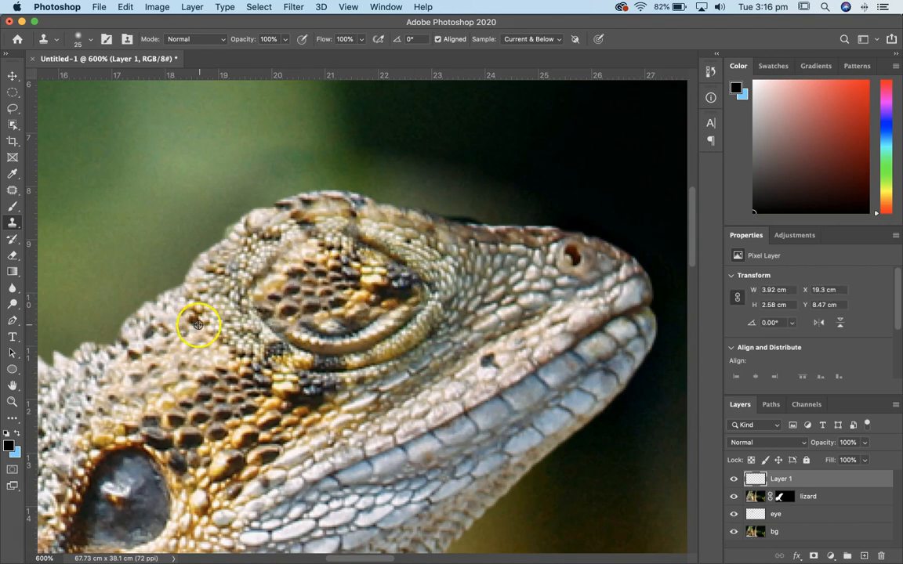
mouse_move(353, 234)
left_mouse_down()
mouse_move(333, 225)
mouse_move(274, 229)
left_mouse_up()
key("super+z")
Clone nearby scales from the cheek and snout over the remaining lower eyelid rim and the dark patch beneath it
left_click(236, 419, "alt")
mouse_move(284, 356)
left_mouse_down()
mouse_move(422, 308)
mouse_move(428, 336)
mouse_move(286, 372)
left_mouse_up()
left_click(486, 294, "alt")
left_click_drag(448, 327, 355, 363)
left_click(505, 389, "alt")
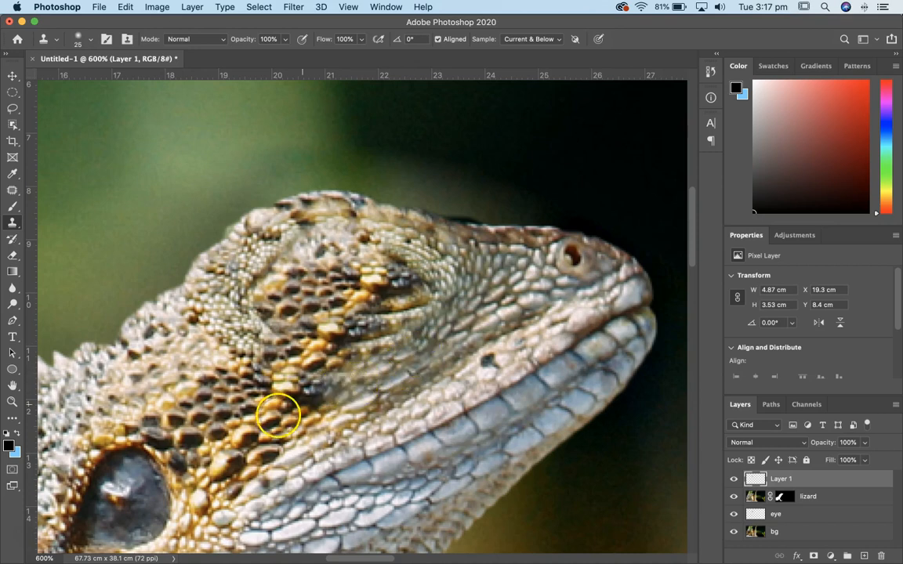
left_click_drag(324, 389, 327, 387)
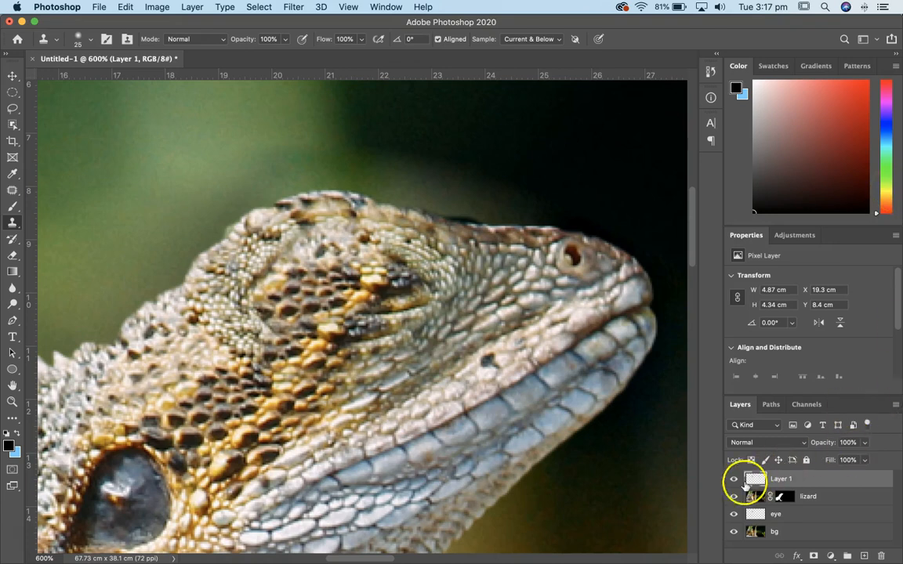
Toggle the cloned layer's visibility to compare the covered eye with the open eye
left_click(734, 480)
left_click(733, 480)
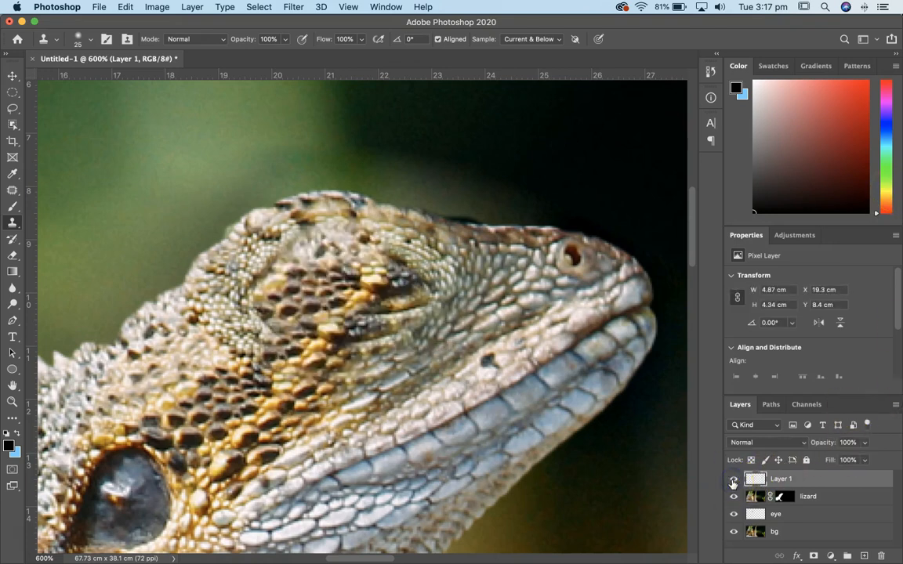
left_click(734, 481)
left_click(732, 481)
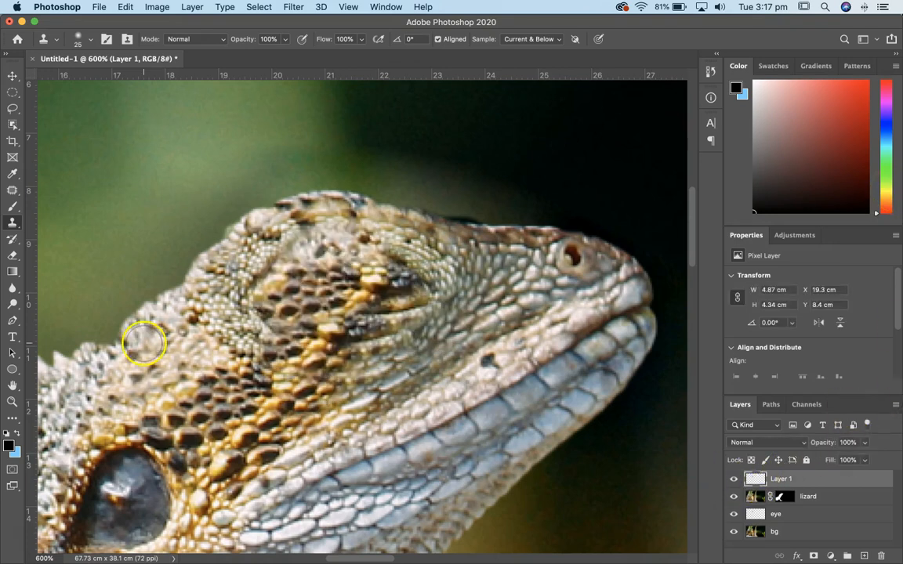
Paint a black closed-eye line across the middle of the cloned eyelid with a size 10 brush
left_click(13, 206)
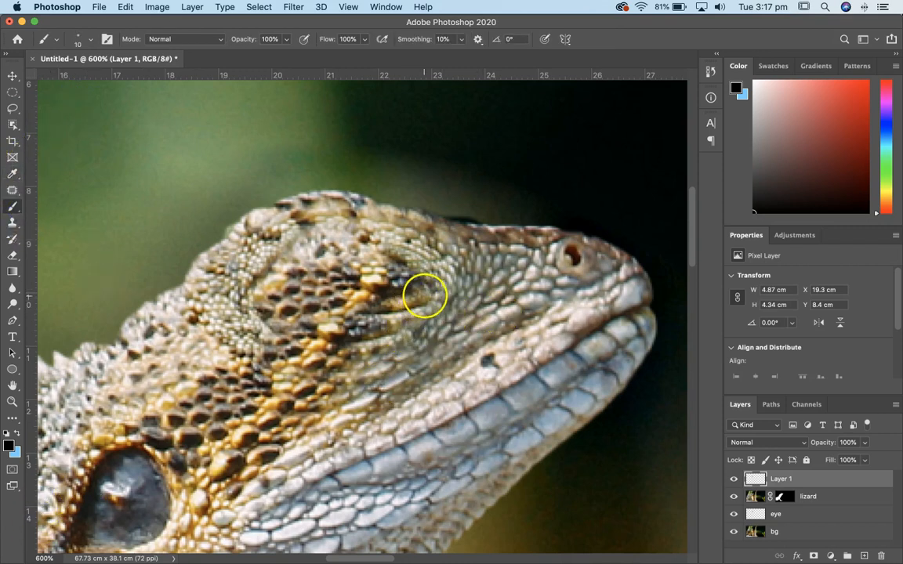
left_click_drag(399, 297, 273, 302)
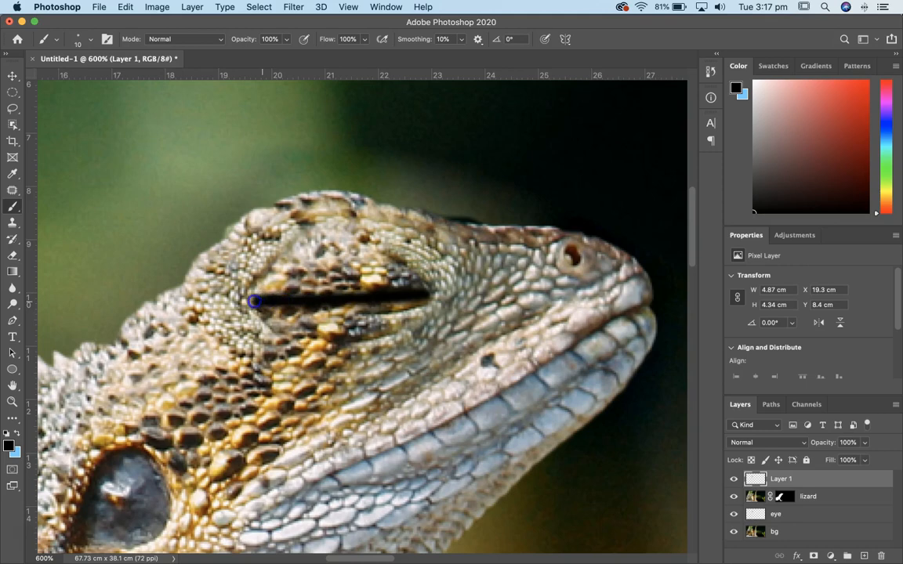
key("super+minus")
key("super+minus")
key("super+minus")
key("super+minus")
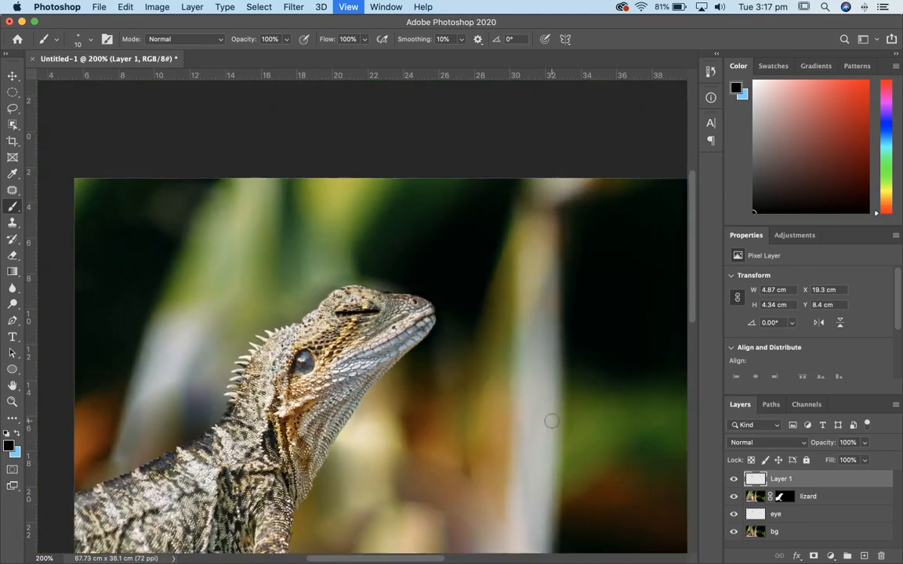
key("super+minus")
Switch the painted eyelid layer off and on several times to preview the blink on the whole lizard
left_click(730, 479)
left_click(730, 479)
left_click(730, 479)
left_click(730, 479)
key("super+minus")
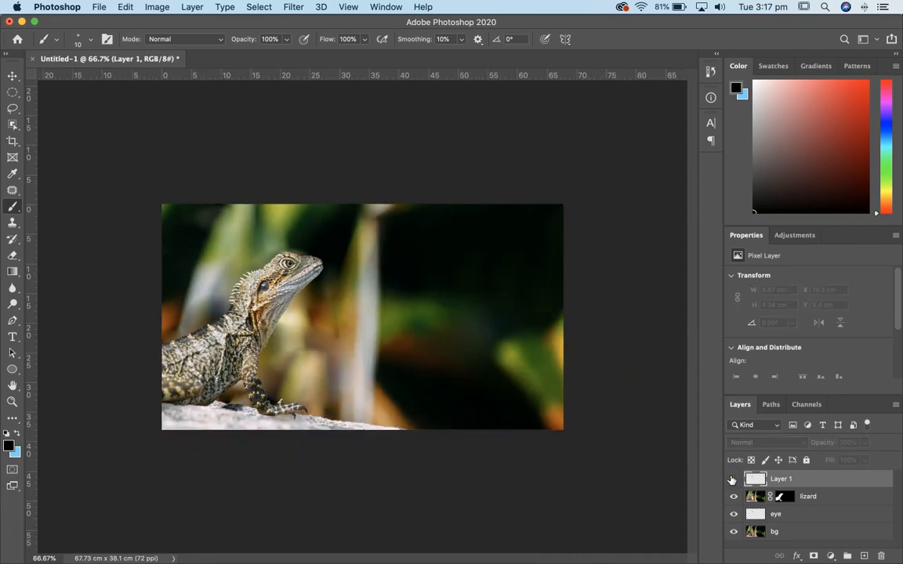
Rename the painted eyelid layer as lid and leave it hidden
key("super+plus")
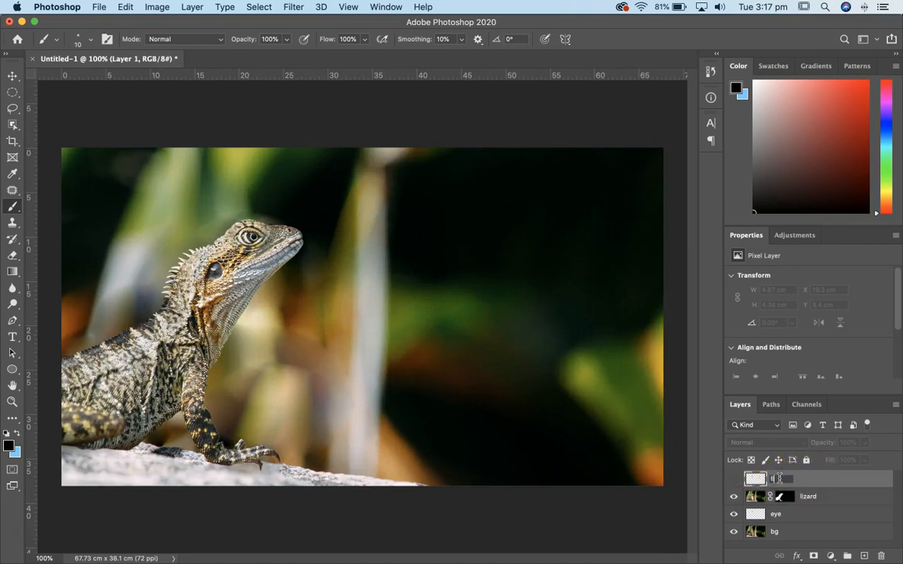
key("Return")
left_click(733, 479)
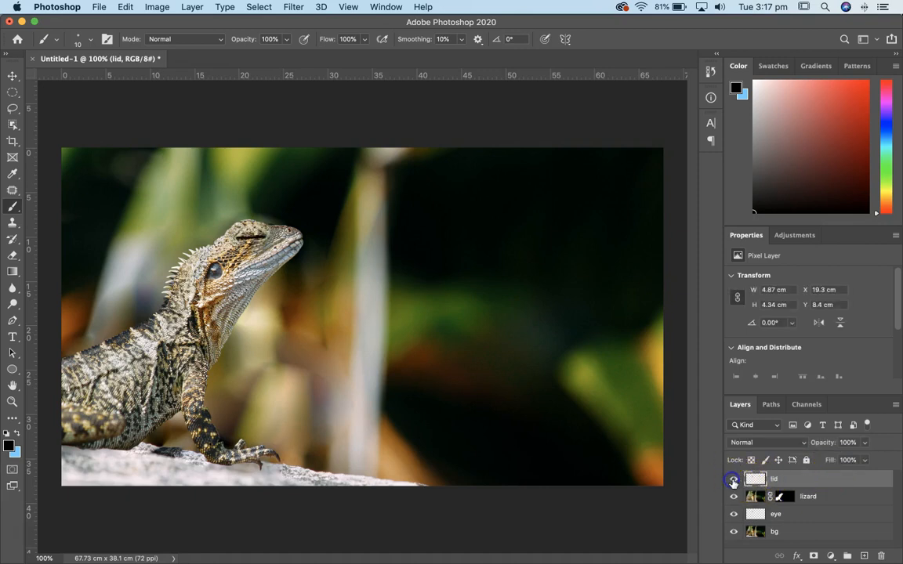
left_click(733, 480)
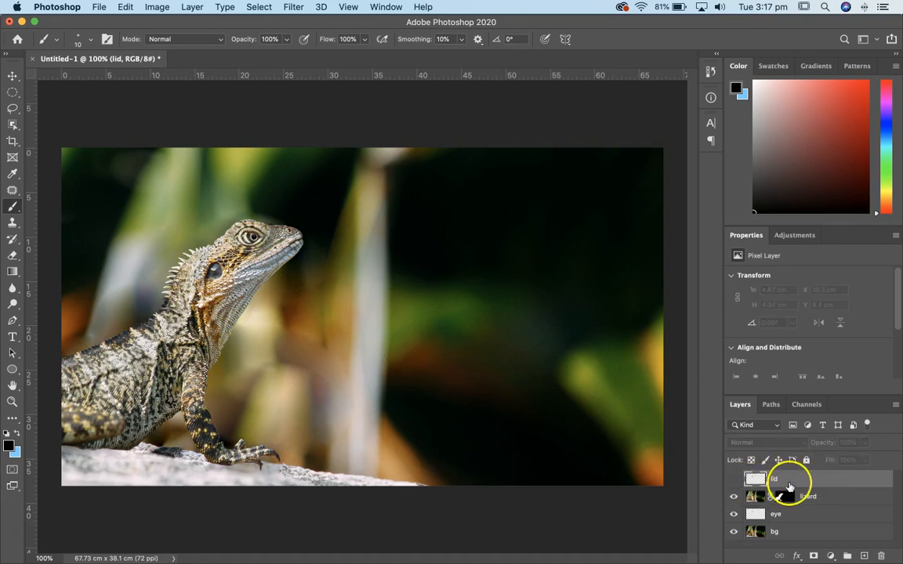
Group the lid, lizard and eye layers and name the group lizard
left_click(787, 518)
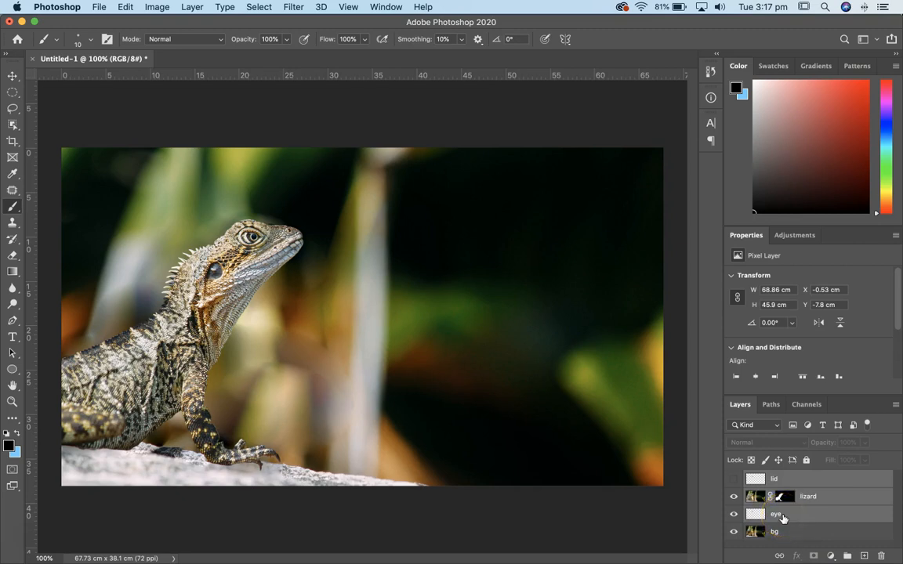
key("super+g")
left_click(781, 479)
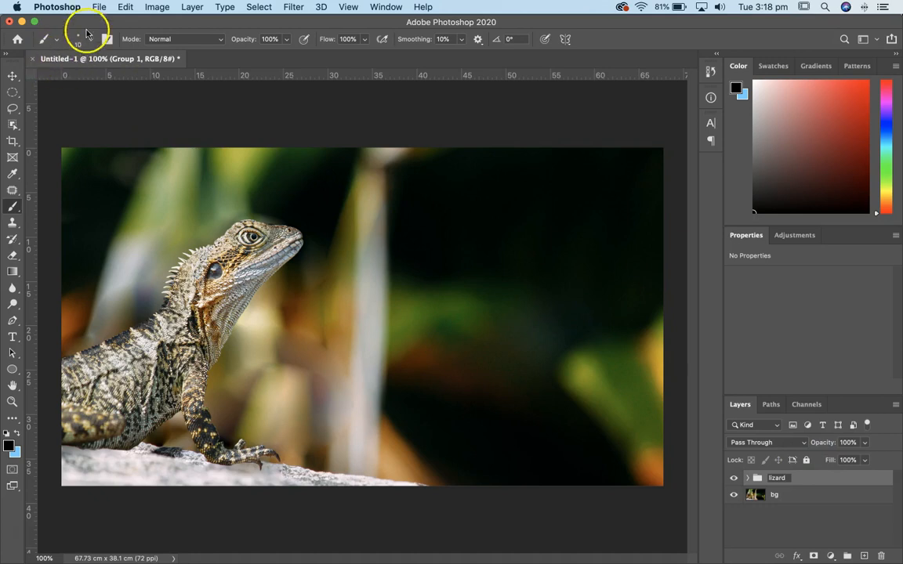
Save the layered document to the Desktop as lizard.psd in Photoshop format with Maximize Compatibility on
left_click(100, 7)
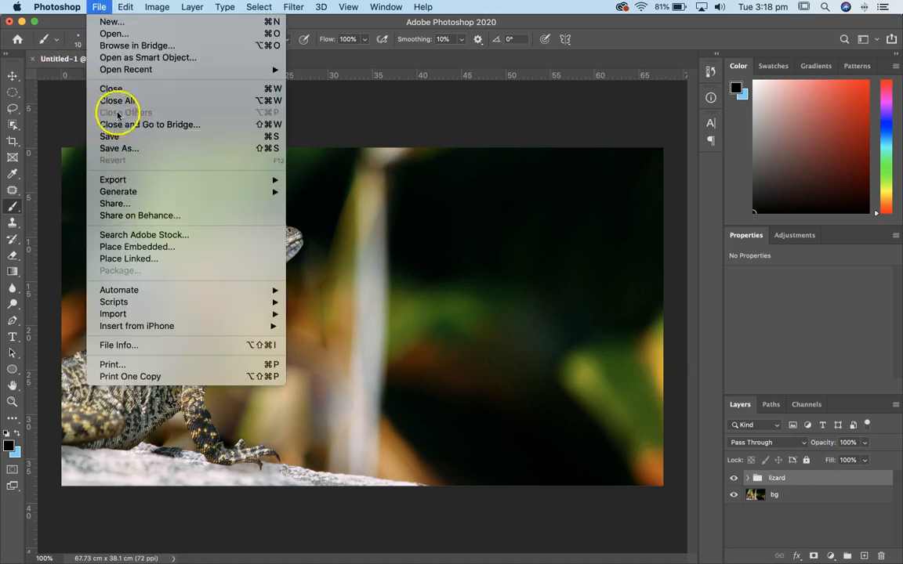
left_click(110, 137)
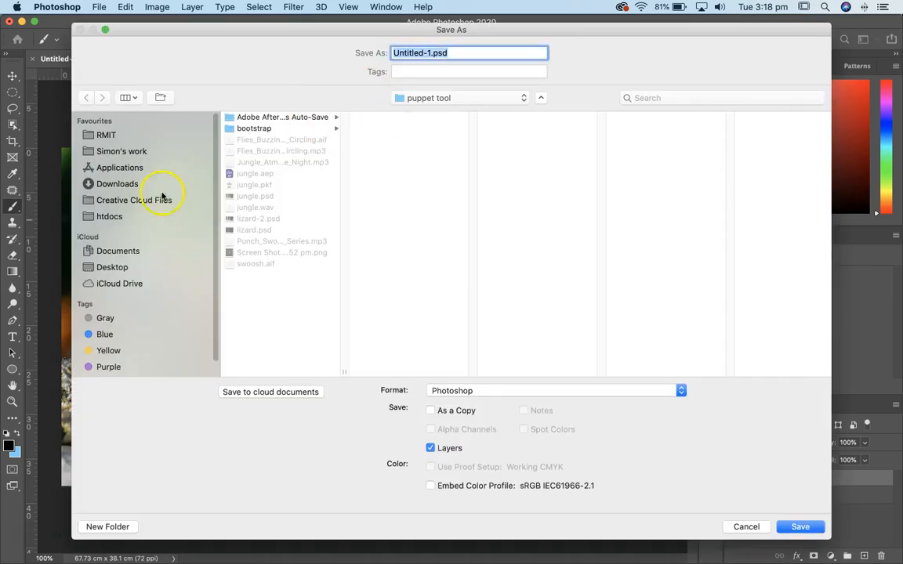
left_click(121, 151)
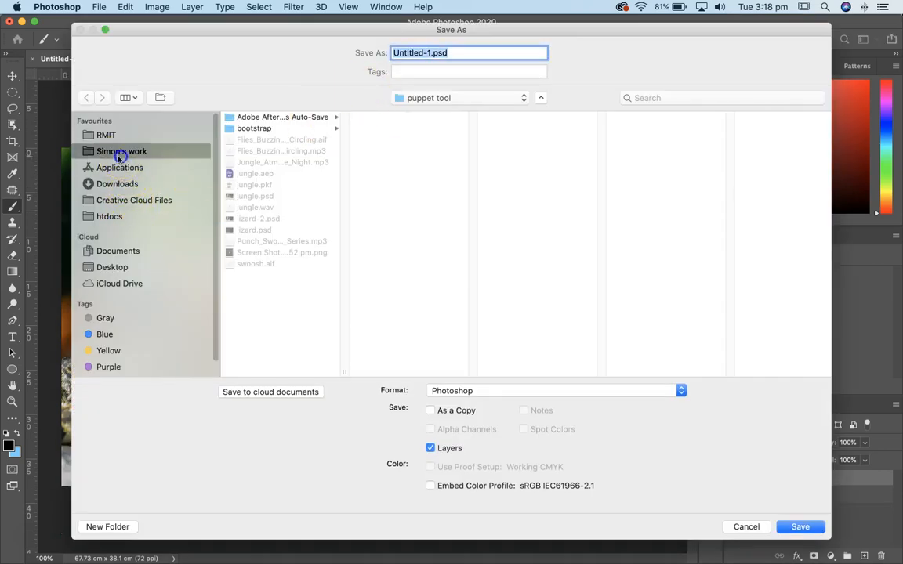
left_click(108, 269)
left_click(429, 54)
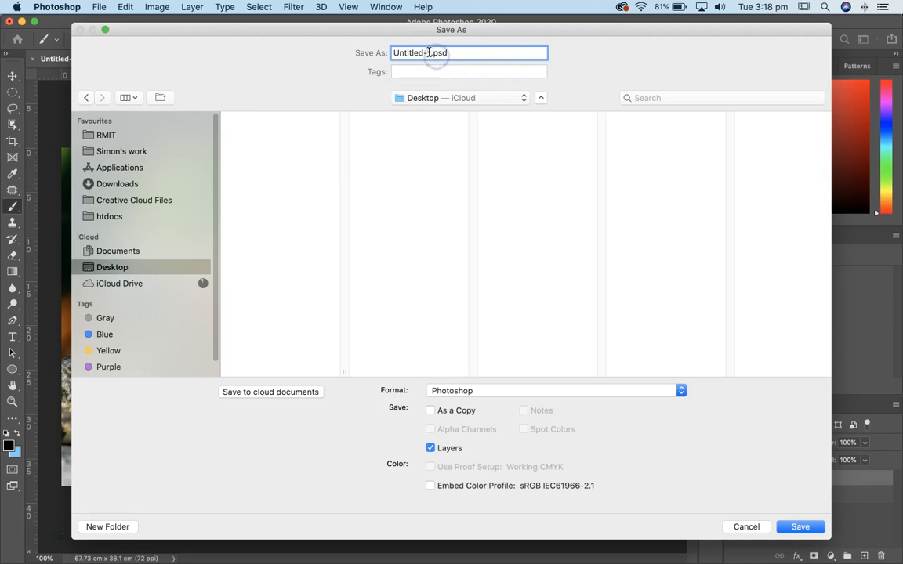
type("lizard")
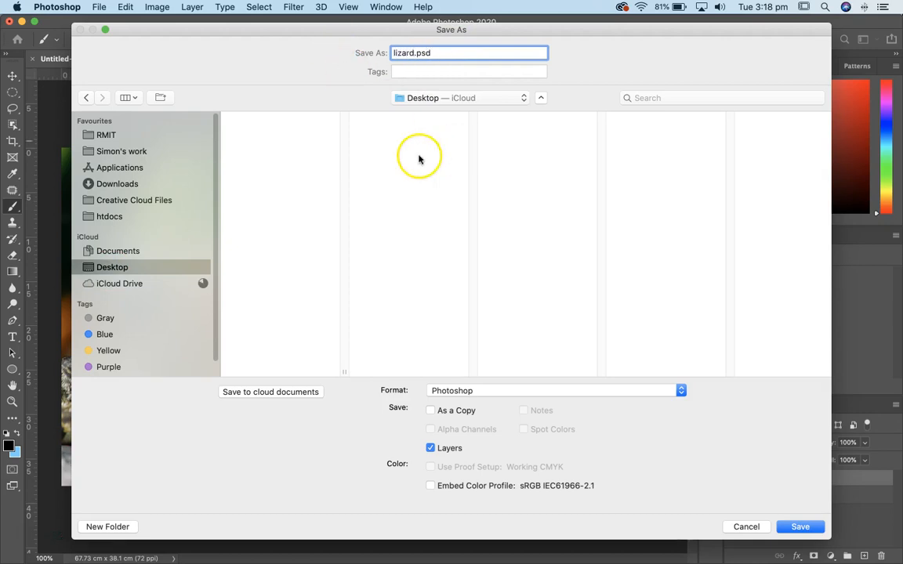
left_click(800, 526)
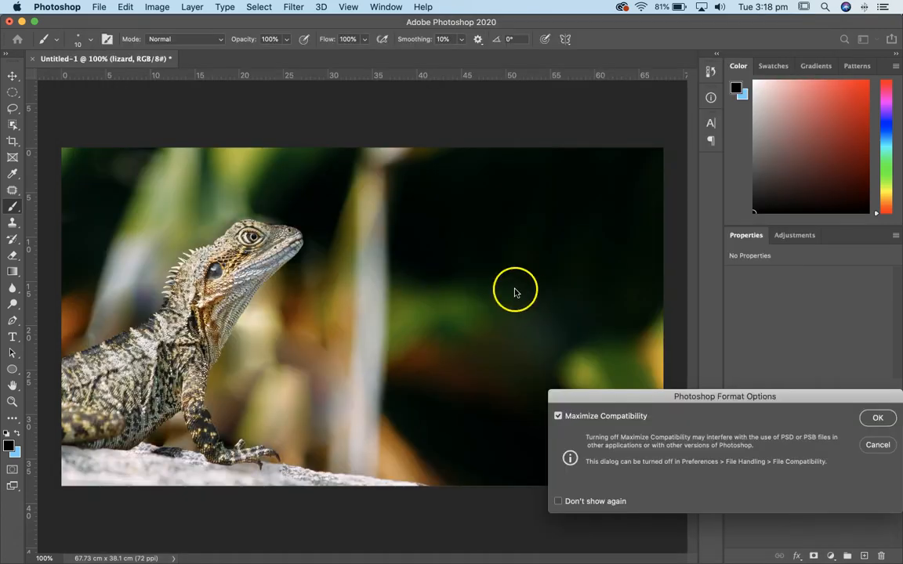
left_click(876, 415)
left_click(736, 480)
left_click(736, 480)
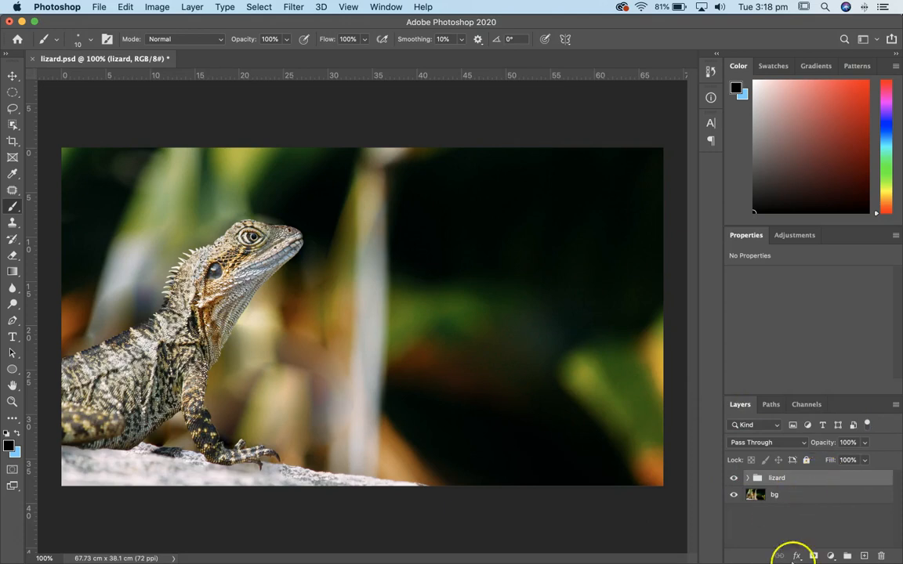
Switch to After Effects and start a new project
mouse_move(671, 558)
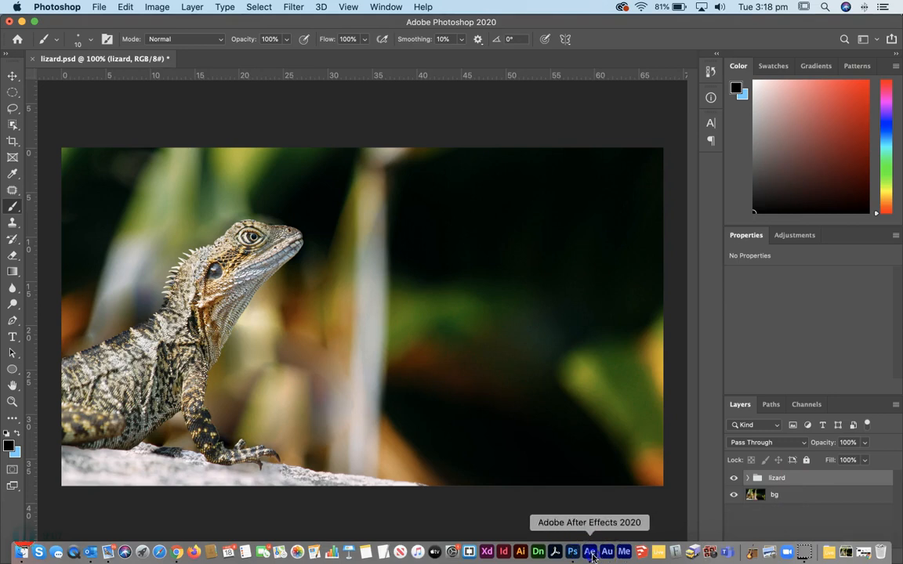
left_click(590, 553)
left_click(108, 6)
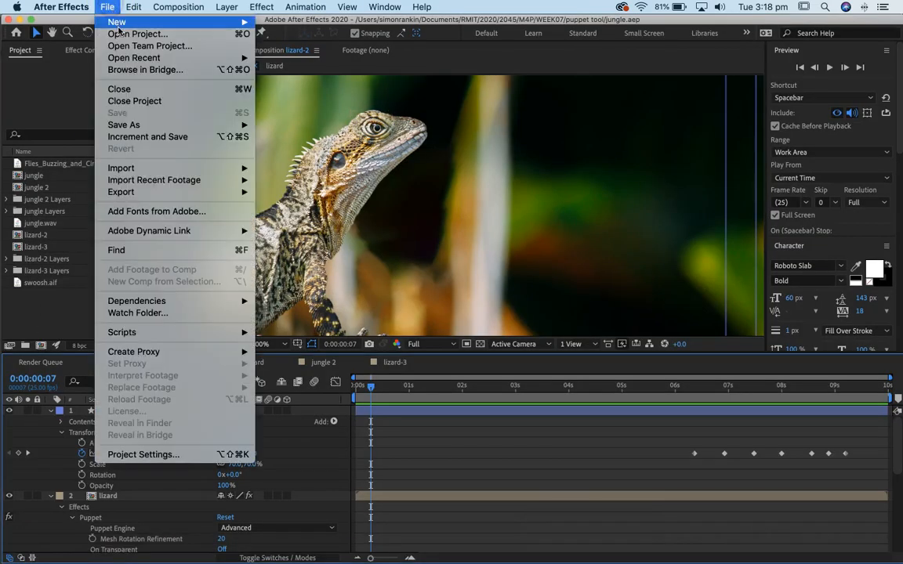
mouse_move(211, 22)
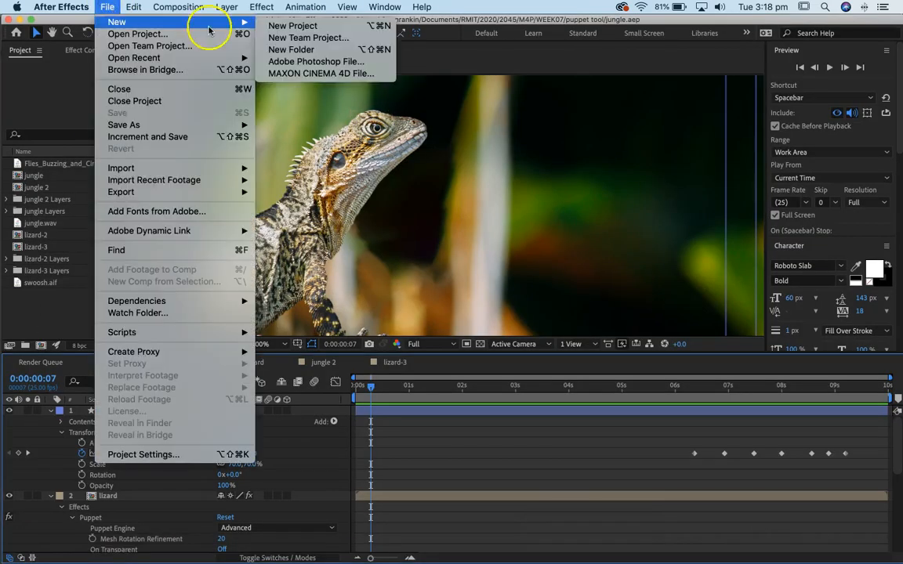
left_click(272, 26)
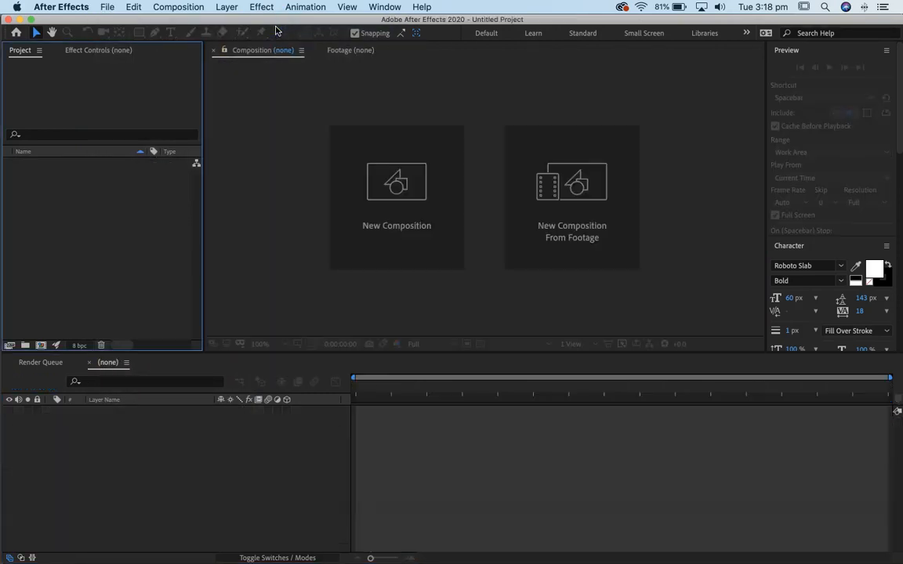
Import lizard.psd from the Desktop as Composition - Retain Layer Sizes with editable layer styles
left_click(107, 7)
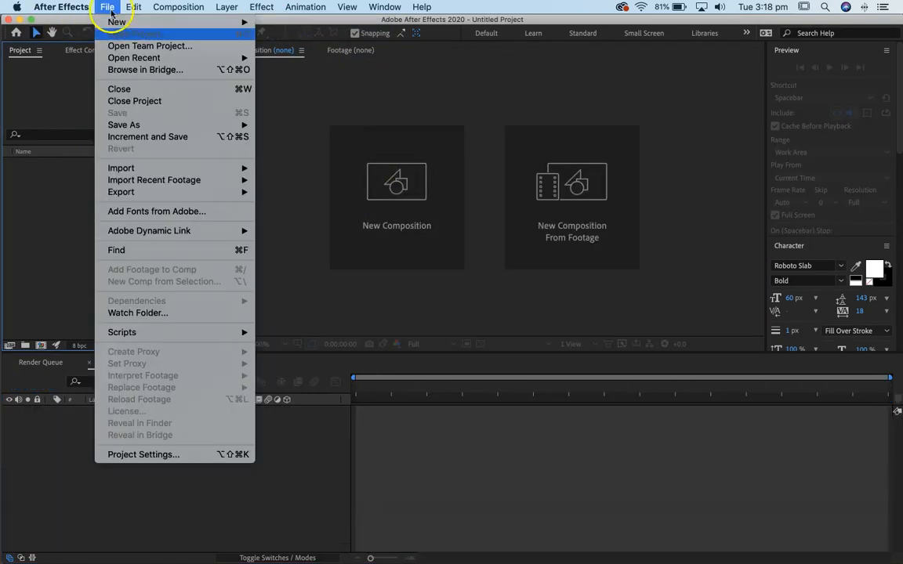
mouse_move(252, 168)
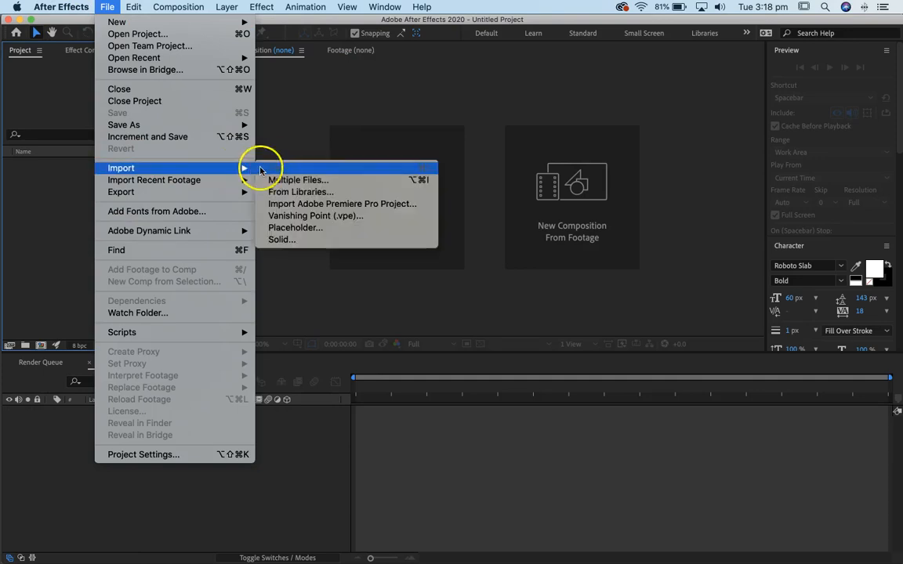
left_click(292, 170)
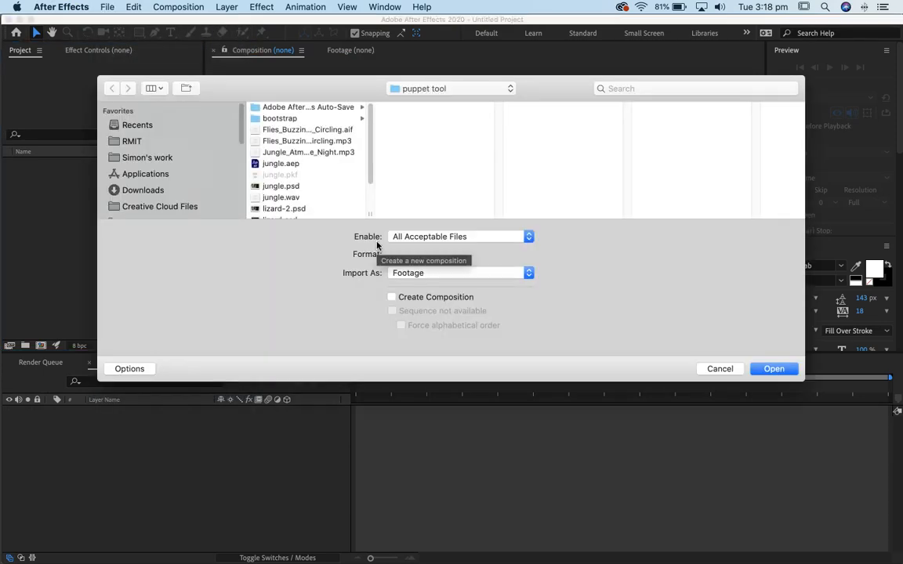
scroll(150, 192, "down", 3)
left_click(160, 190)
left_click(313, 110)
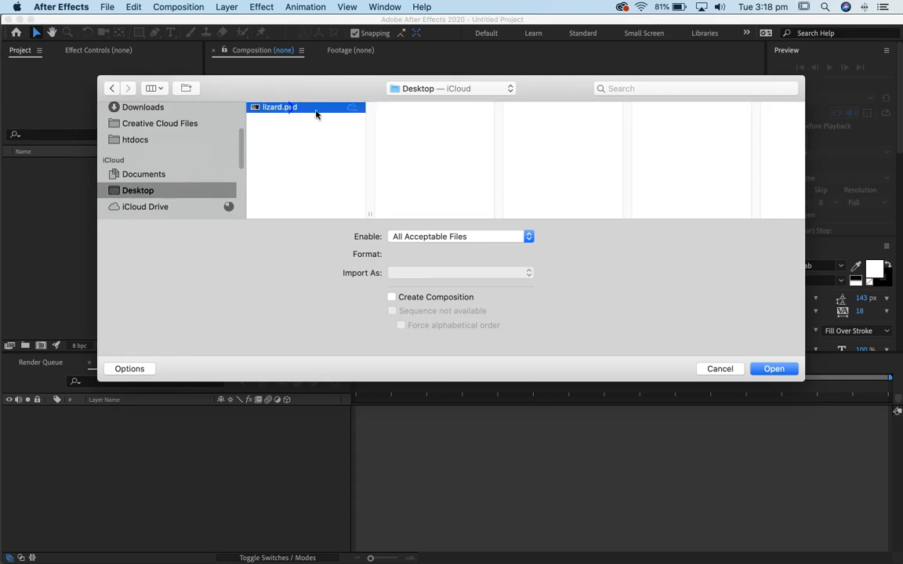
left_click(485, 275)
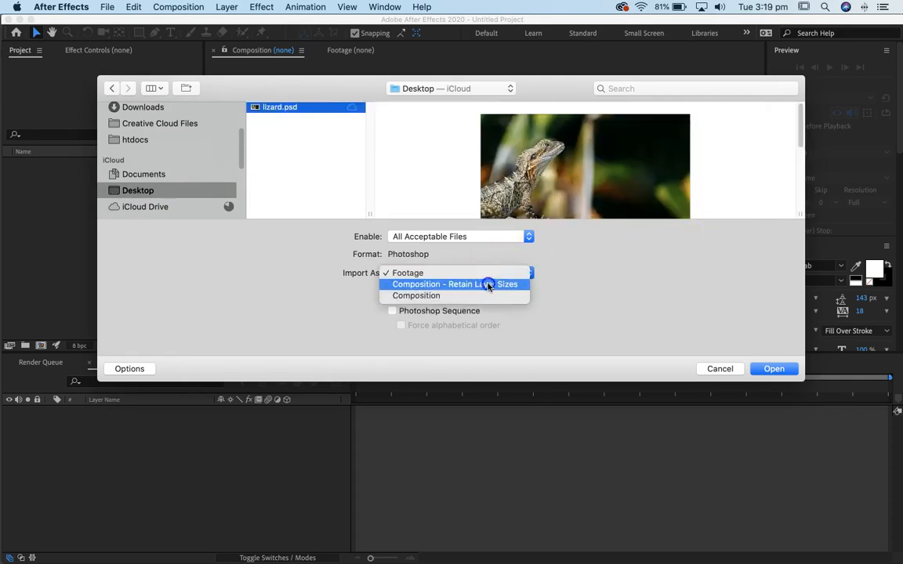
left_click(490, 285)
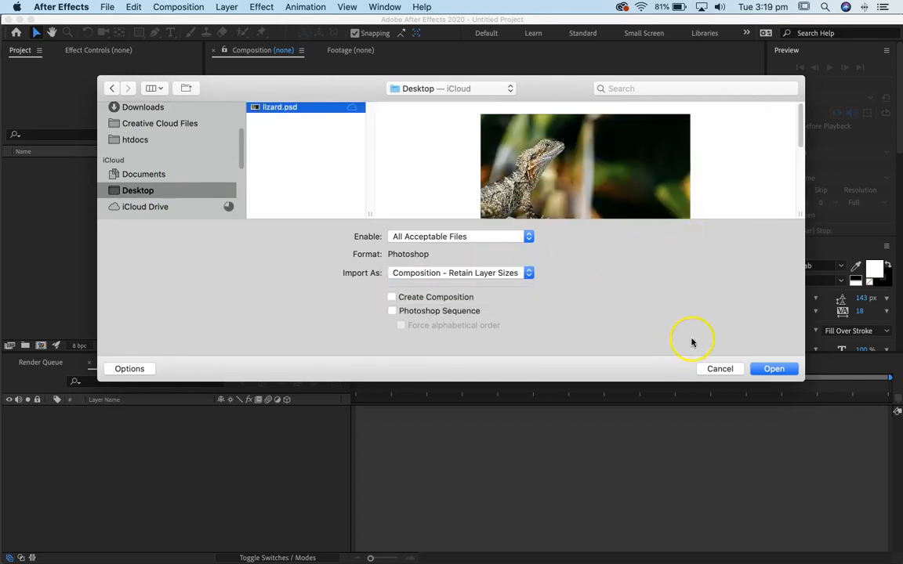
left_click(773, 369)
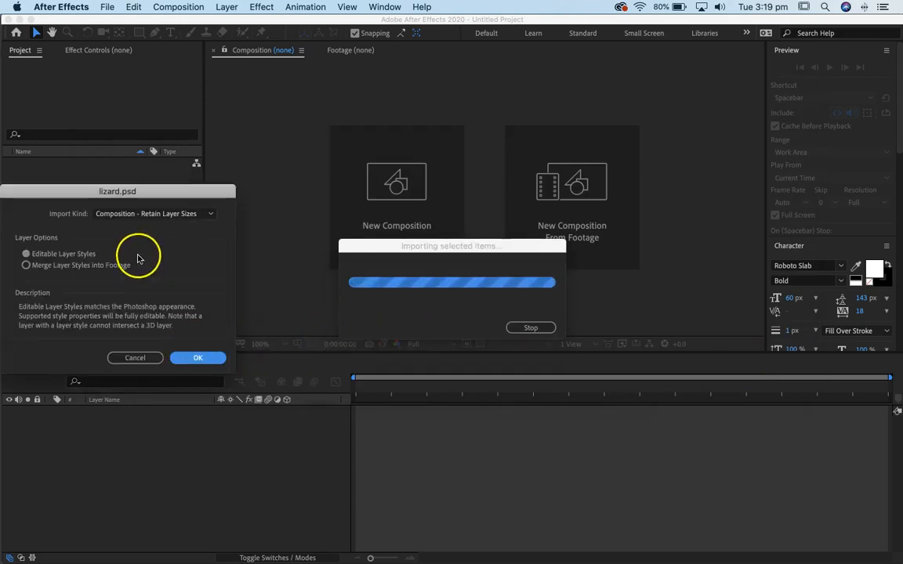
left_click(196, 358)
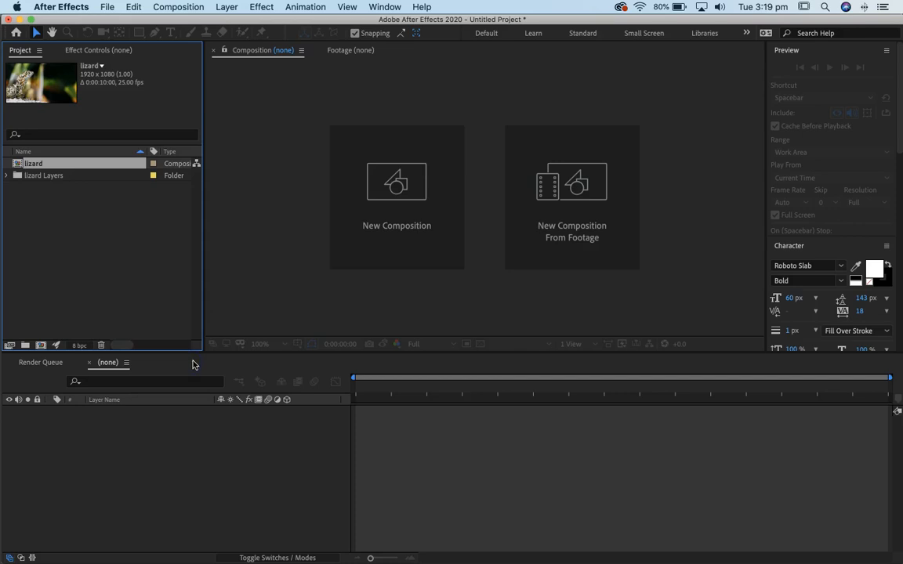
Open the imported lizard composition, toggle the lizard layer's visibility off and on, and open its nested lizard composition
double_click(16, 164)
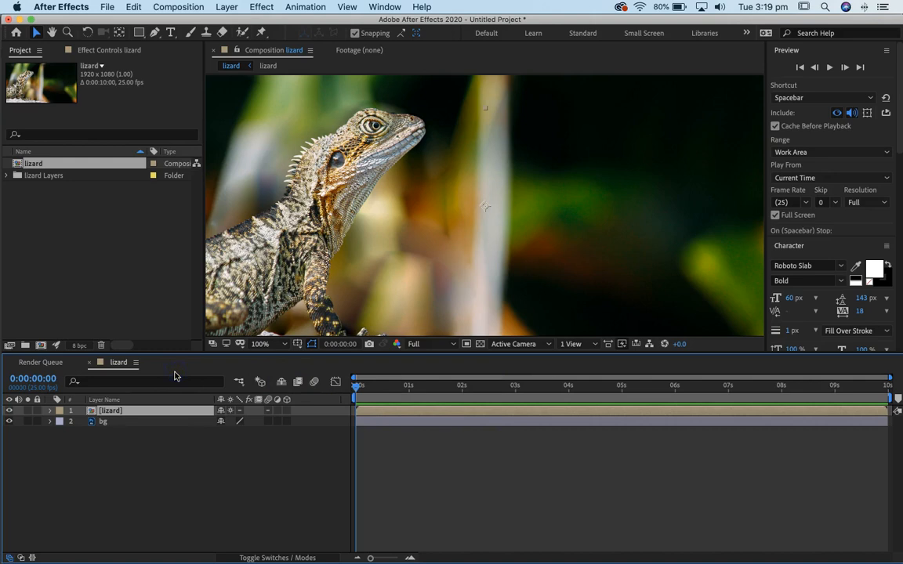
left_click(10, 412)
left_click(10, 412)
scroll(388, 227, "down", 2)
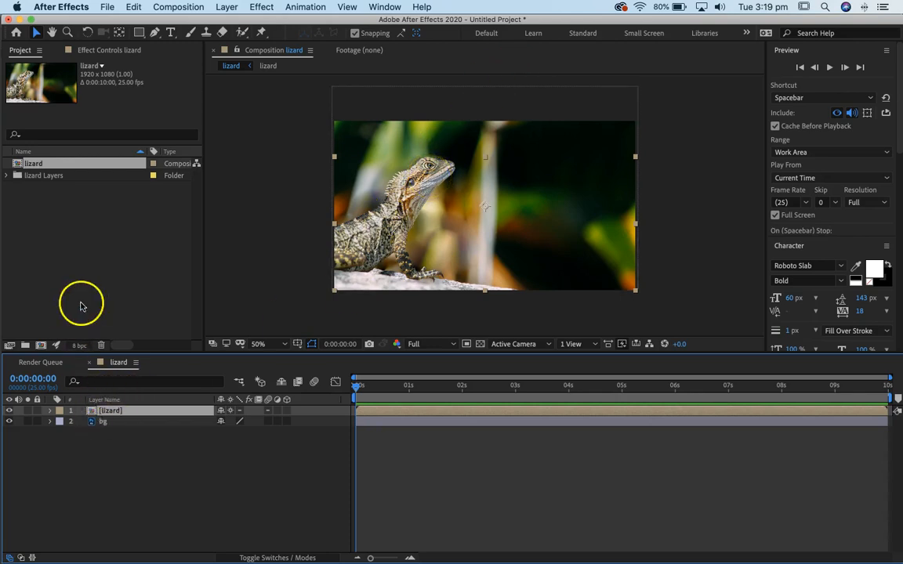
double_click(92, 413)
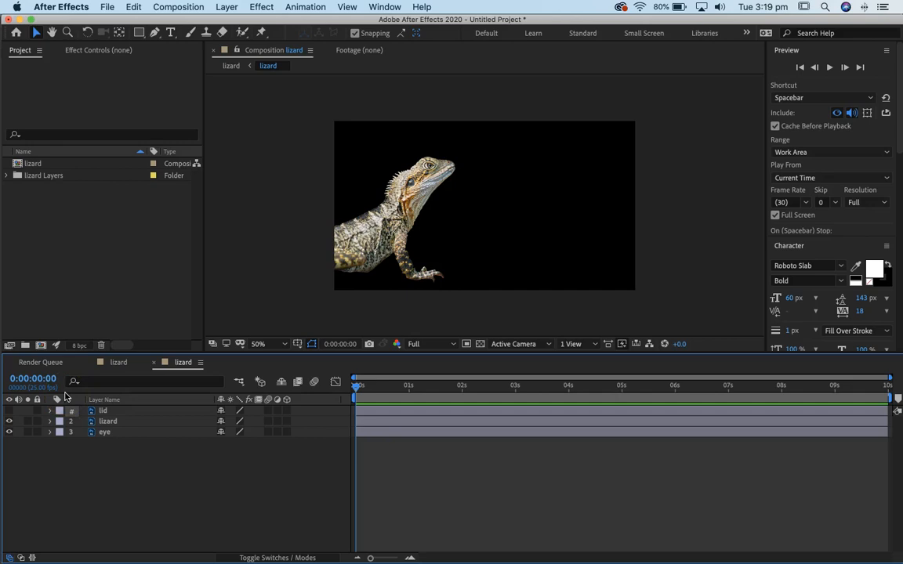
Make the lid layer visible and trim it to a very short clip at the 1-second mark
key("period")
key("period")
key("period")
left_click(109, 412)
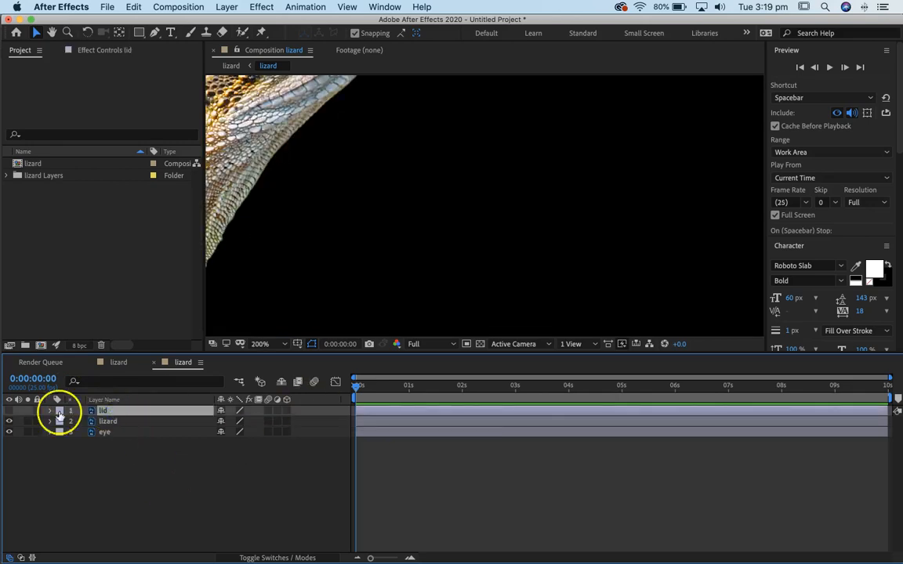
key("h")
left_click_drag(419, 227, 465, 225)
key("v")
left_click(10, 411)
left_click(9, 410)
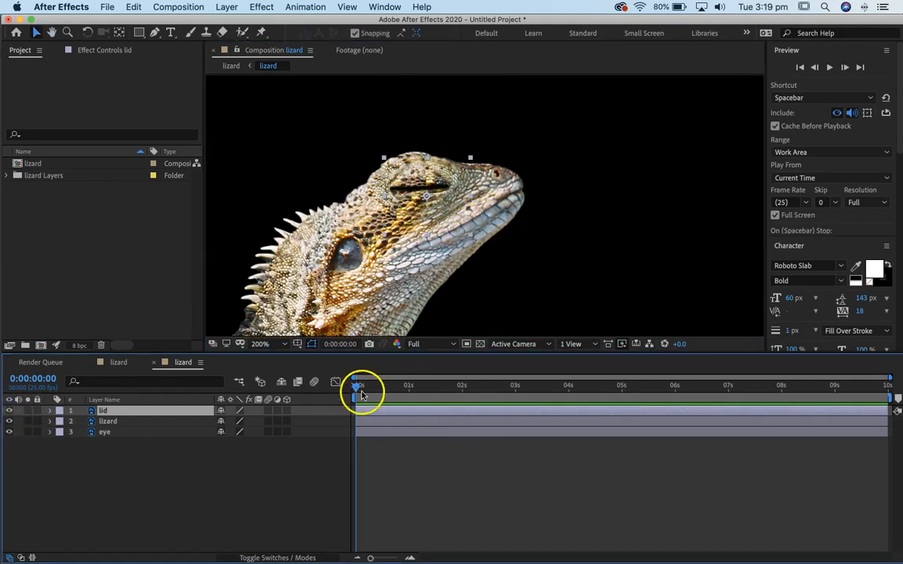
left_click_drag(356, 410, 406, 414)
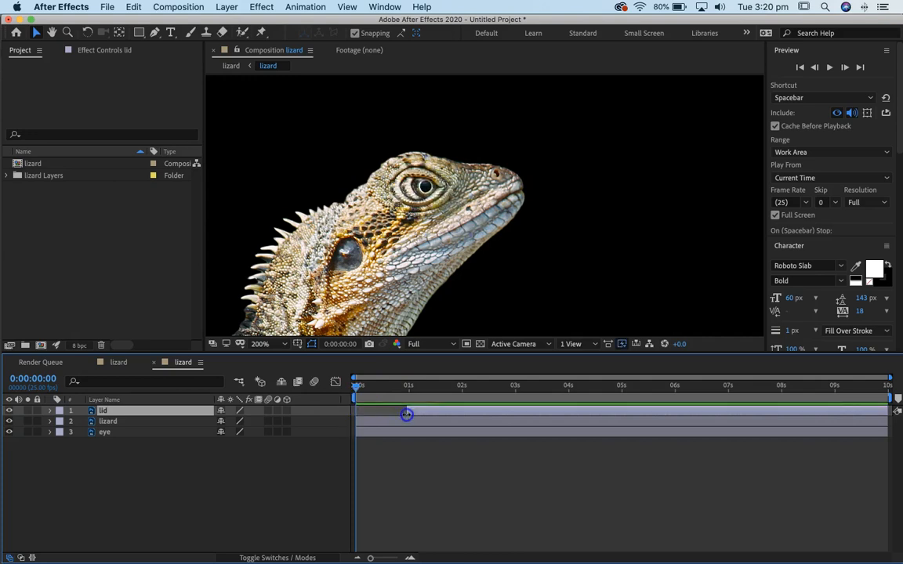
left_click_drag(887, 417, 411, 433)
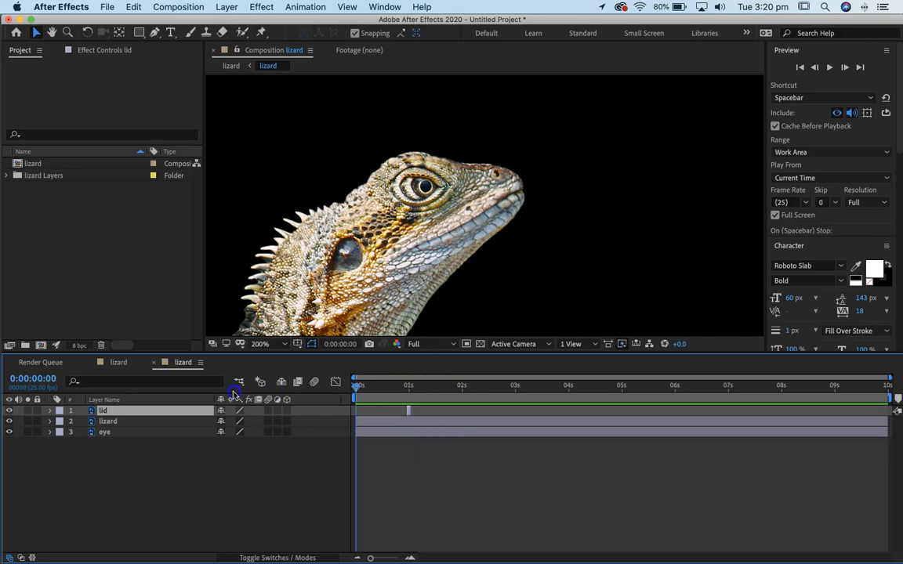
Preview the blink and turn off full-screen playback for previews
key("space")
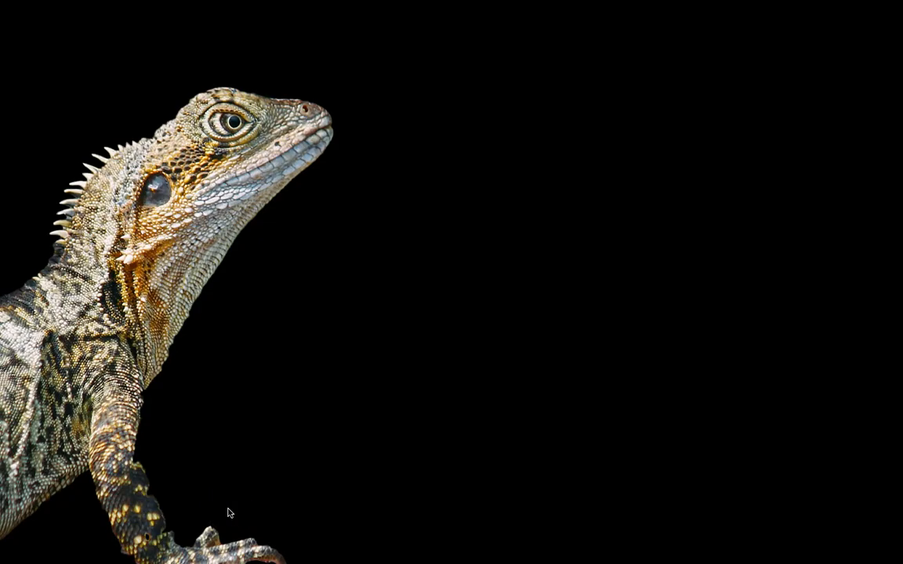
key("space")
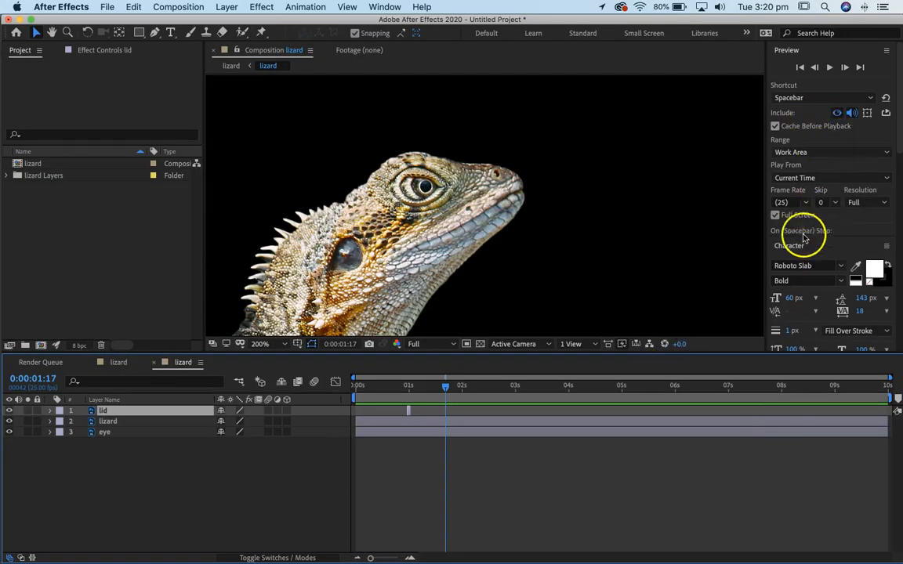
left_click(775, 215)
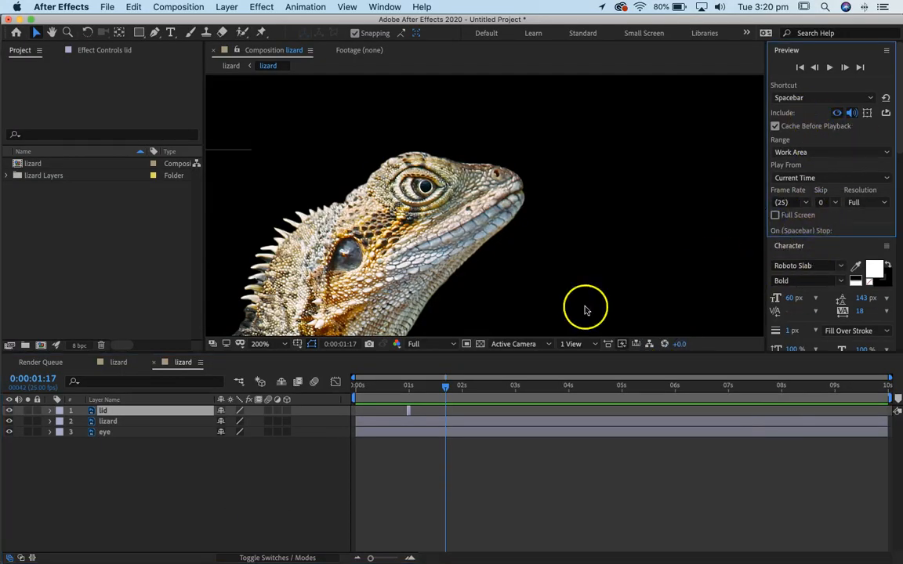
key("Home")
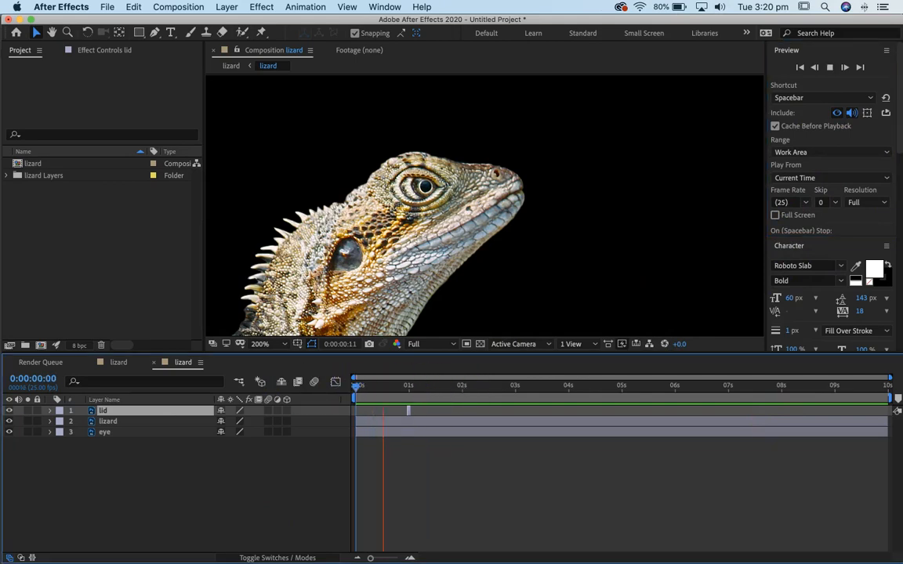
key("space")
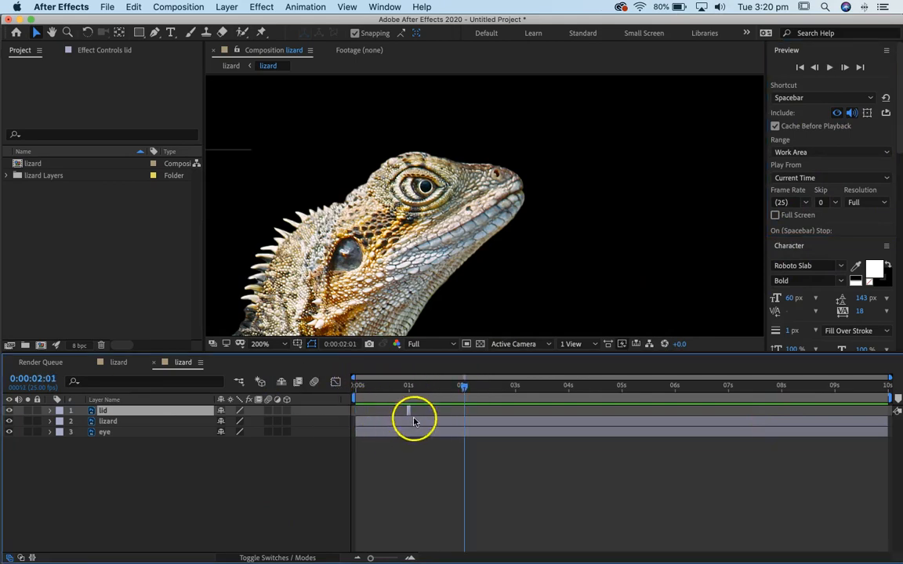
Lengthen the lid clip slightly at 1 second and replay the blink from the start of the timeline
left_click_drag(416, 389, 259, 384)
key("space")
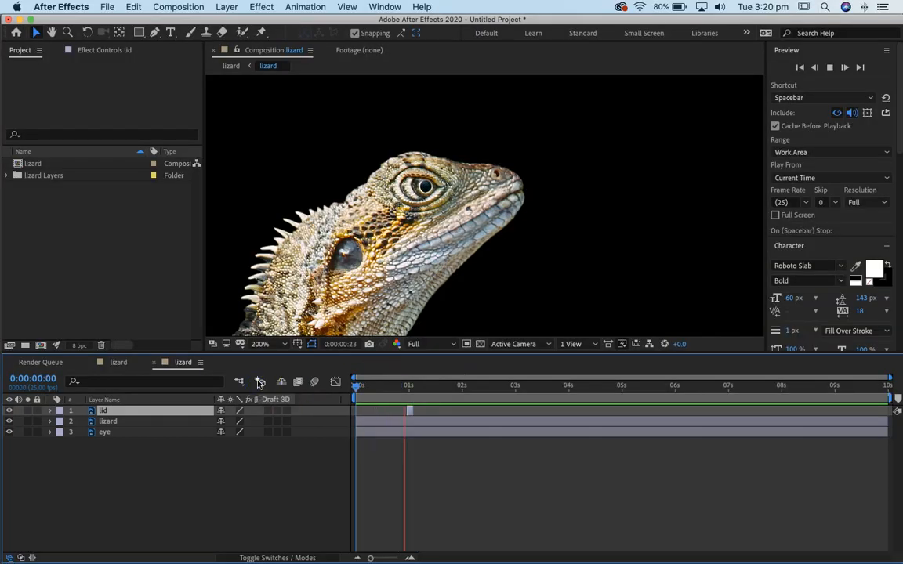
key("space")
key("comma")
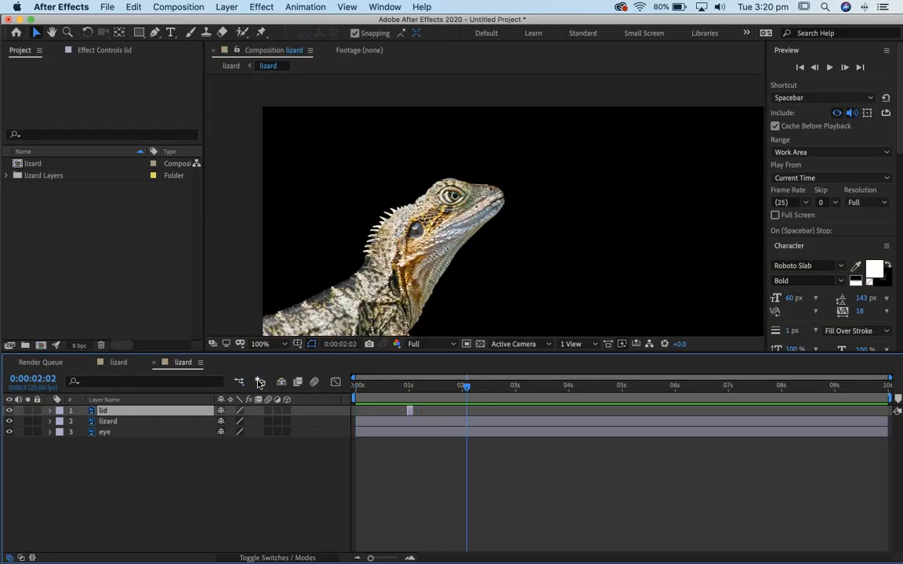
left_click(429, 389)
left_click_drag(428, 389, 280, 388)
key("space")
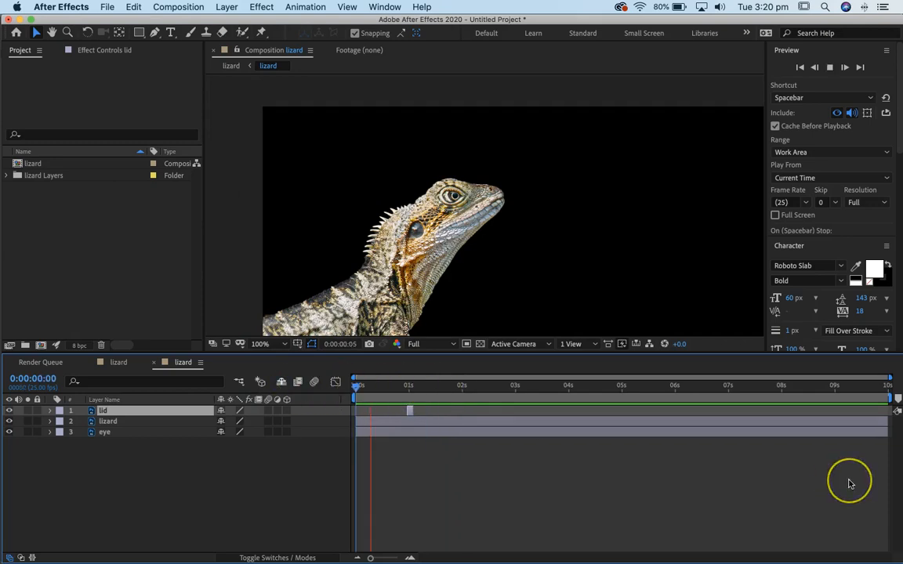
key("space")
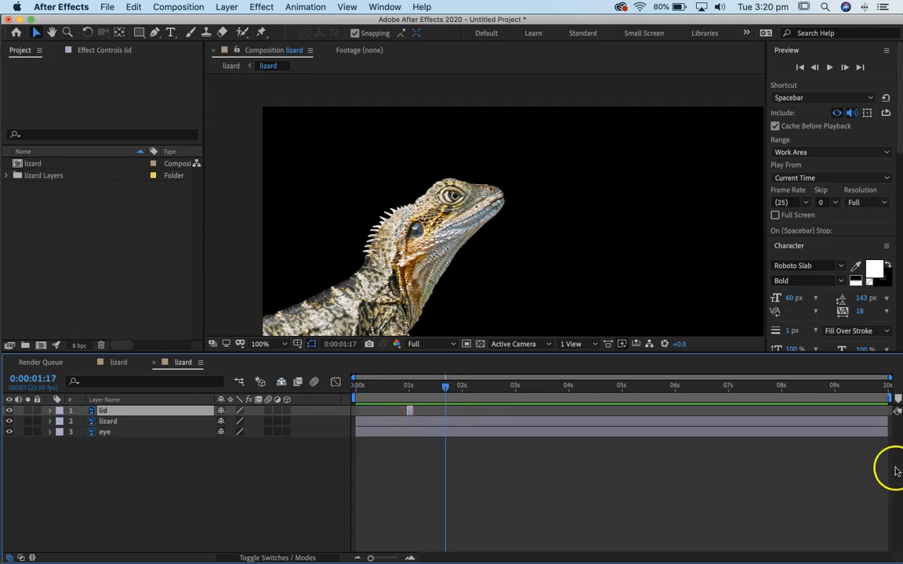
Reveal the eye layer's Position at the start of the timeline and set it to 619.5, 290.0
left_click_drag(450, 390, 297, 384)
left_click(106, 435)
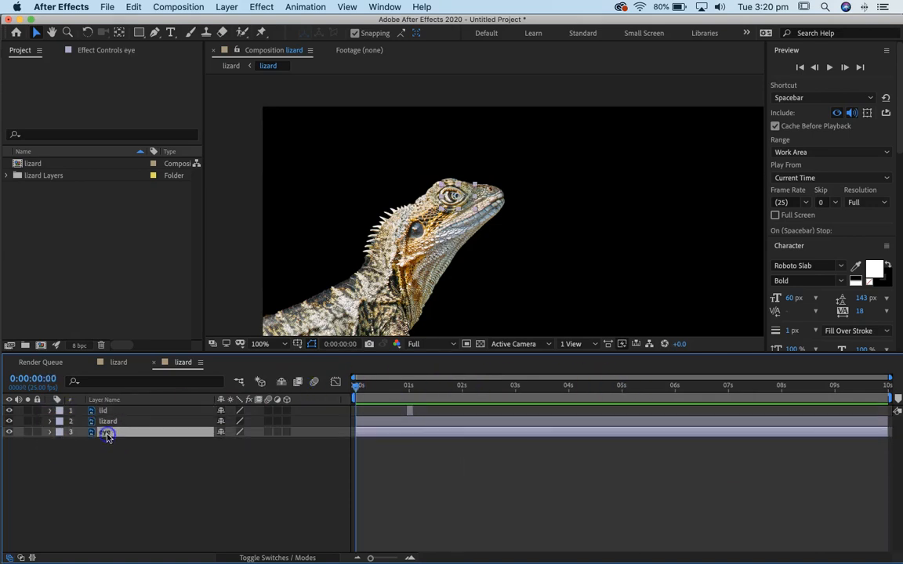
key("p")
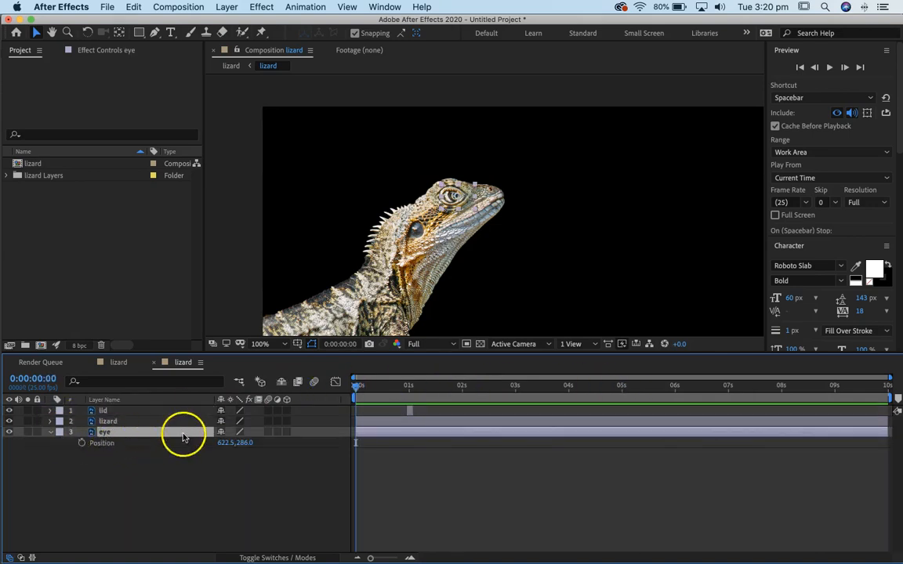
left_click_drag(355, 389, 317, 386)
left_click_drag(383, 395, 319, 381)
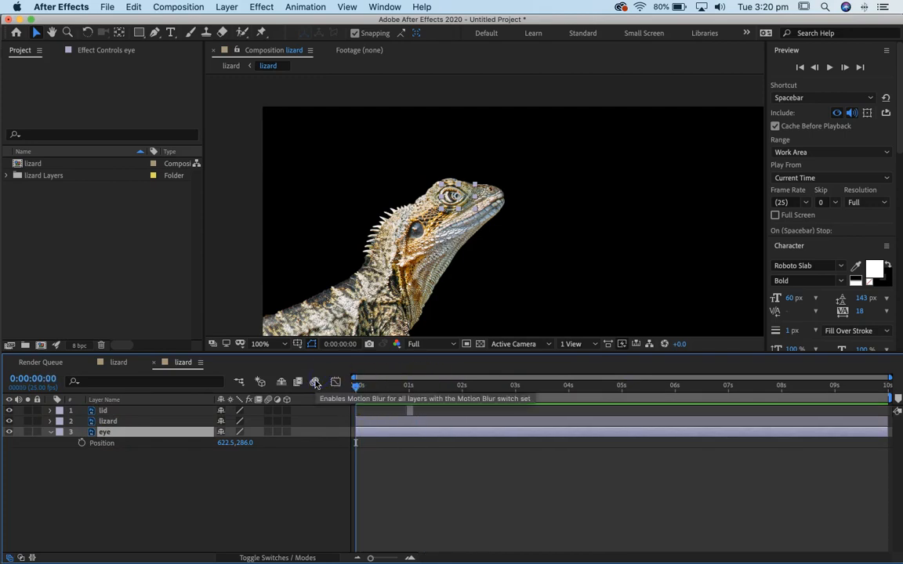
left_click(222, 444)
left_click_drag(248, 445, 234, 444)
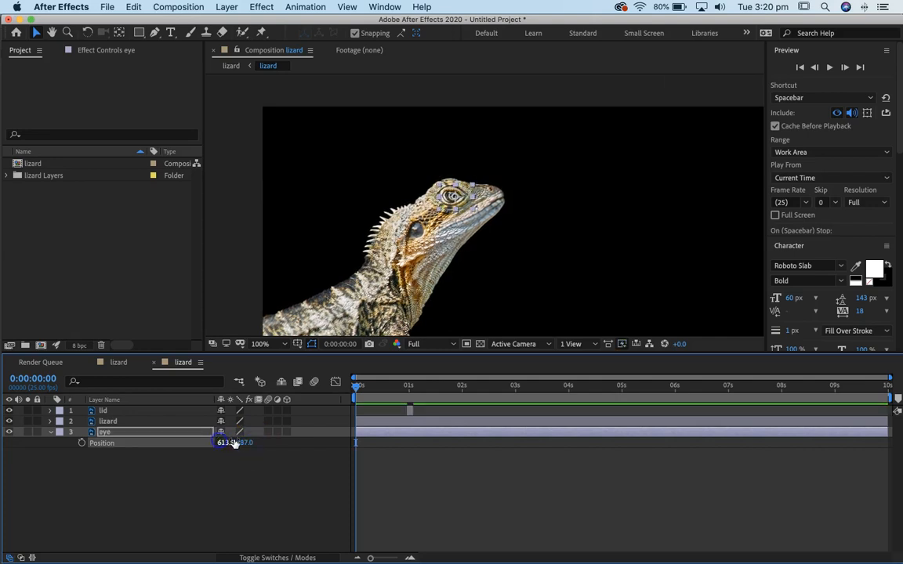
left_click(224, 444)
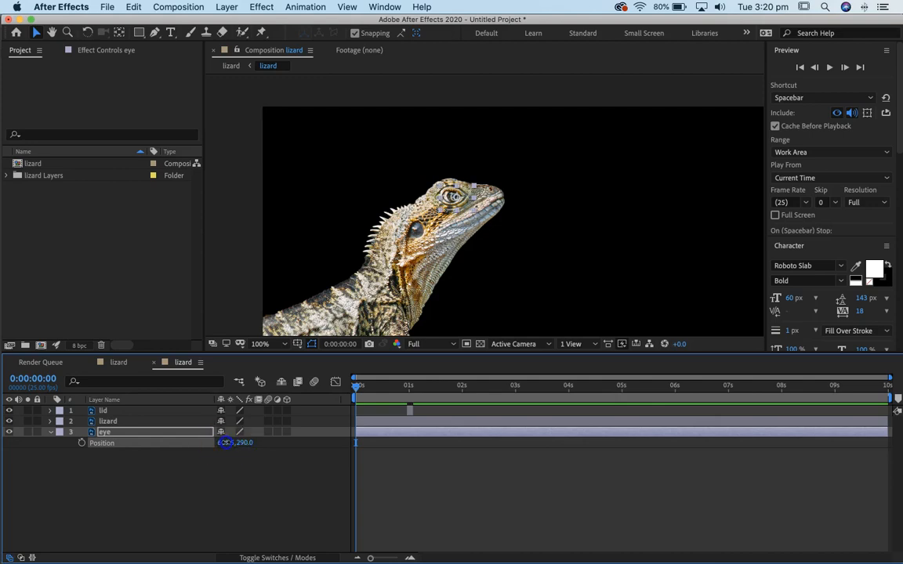
left_click_drag(227, 444, 228, 444)
Keyframe the eye layer's Position at 2 seconds and set it to 601.5, 290.0 at 0:00:02:05
left_click_drag(386, 387, 251, 384)
left_click_drag(367, 387, 303, 389)
key("space")
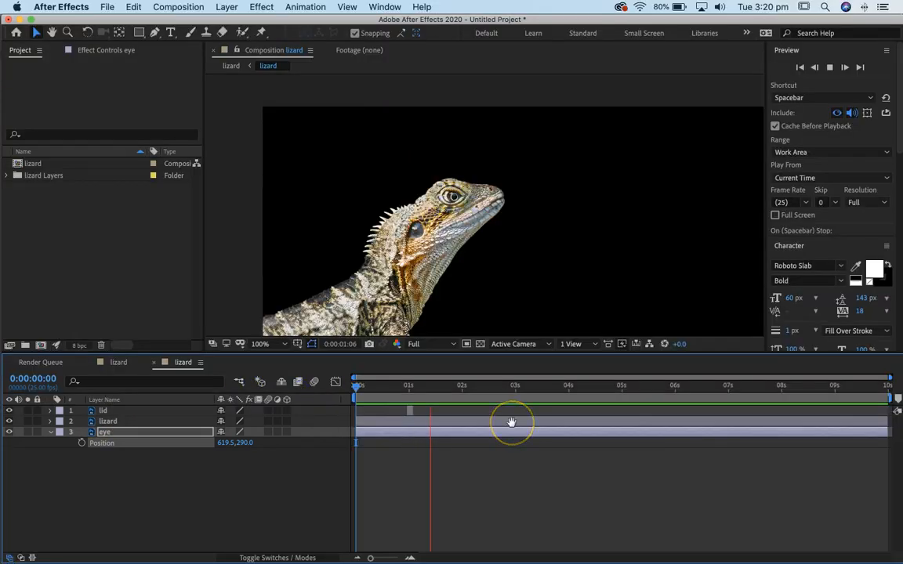
left_click(460, 392)
left_click(82, 443)
left_click_drag(460, 389, 473, 390)
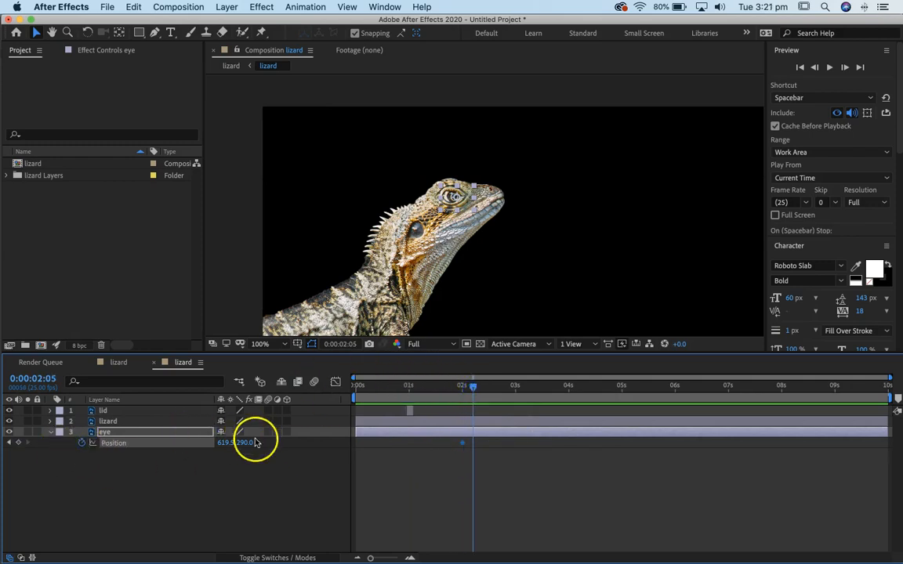
left_click(520, 511)
Preview the animation, then copy both eye Position keyframes and paste them at 3 seconds
key("Home")
key("space")
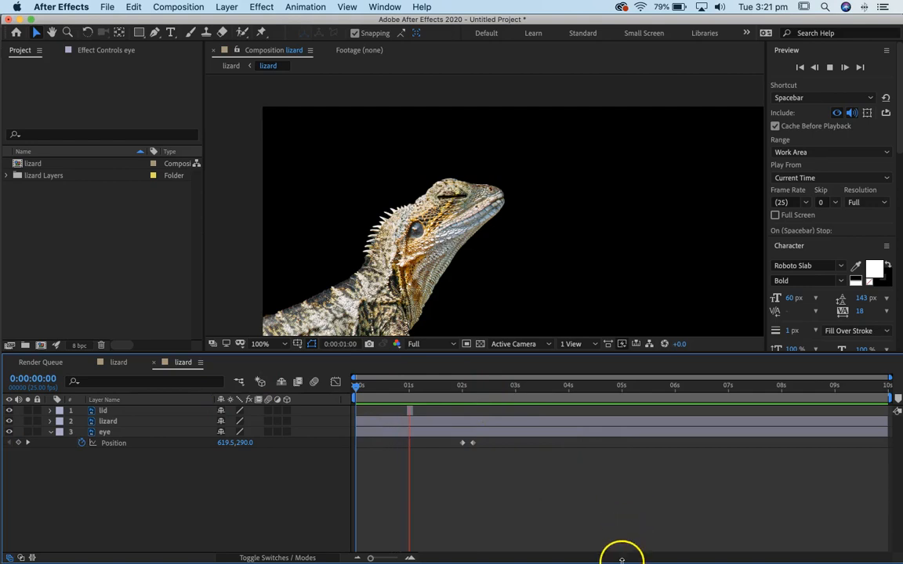
left_click(529, 404)
left_click_drag(516, 389, 515, 390)
left_click_drag(490, 462, 443, 441)
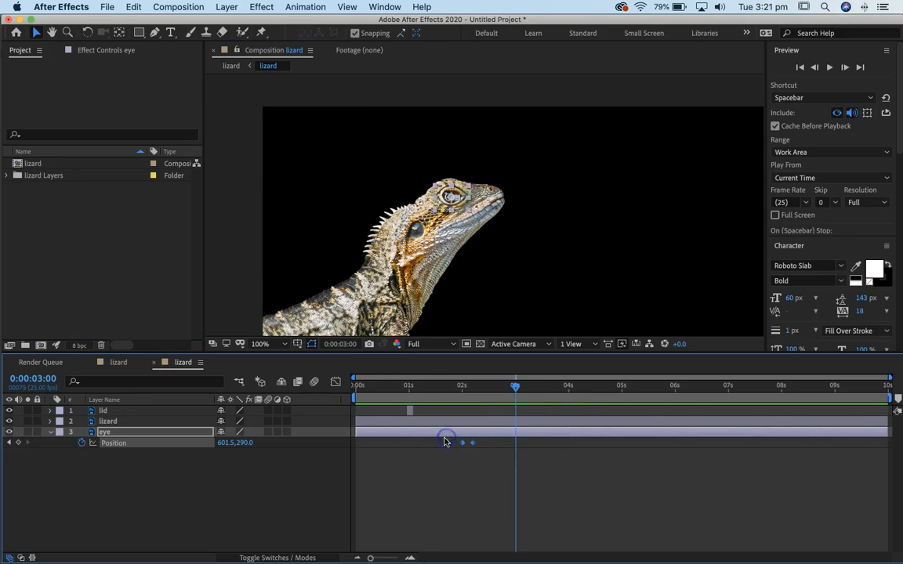
key("ctrl+c")
key("ctrl+v")
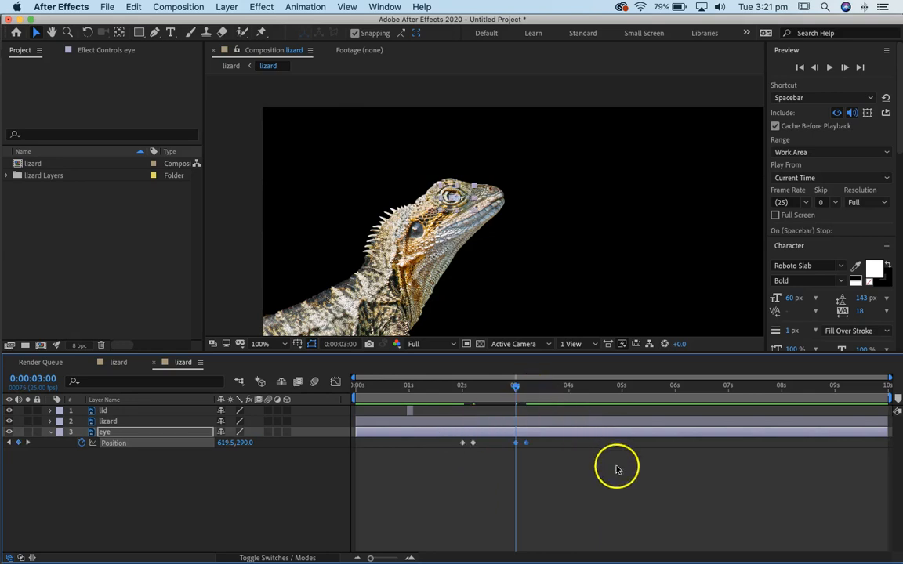
Time-reverse the two eye Position keyframes pasted at 3 seconds and preview the animation from the start
right_click(525, 444)
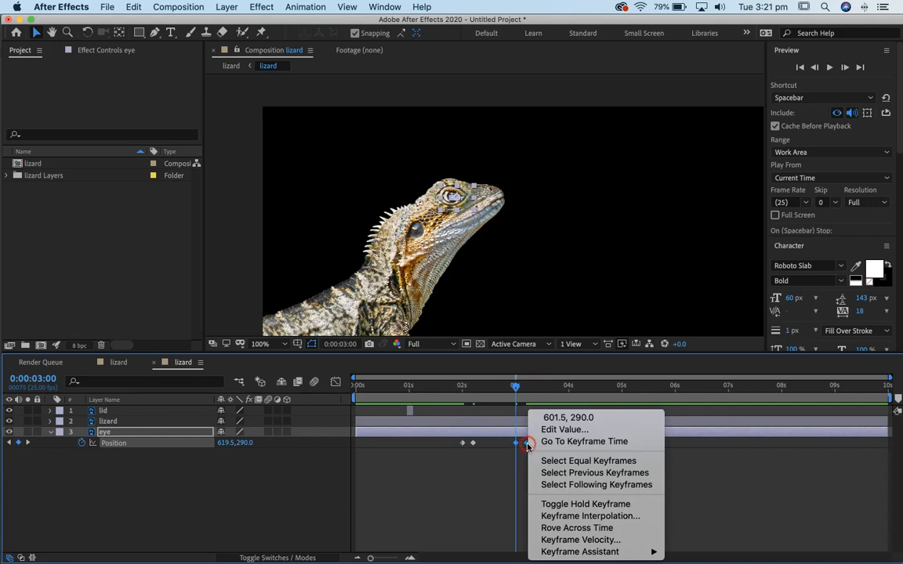
mouse_move(584, 551)
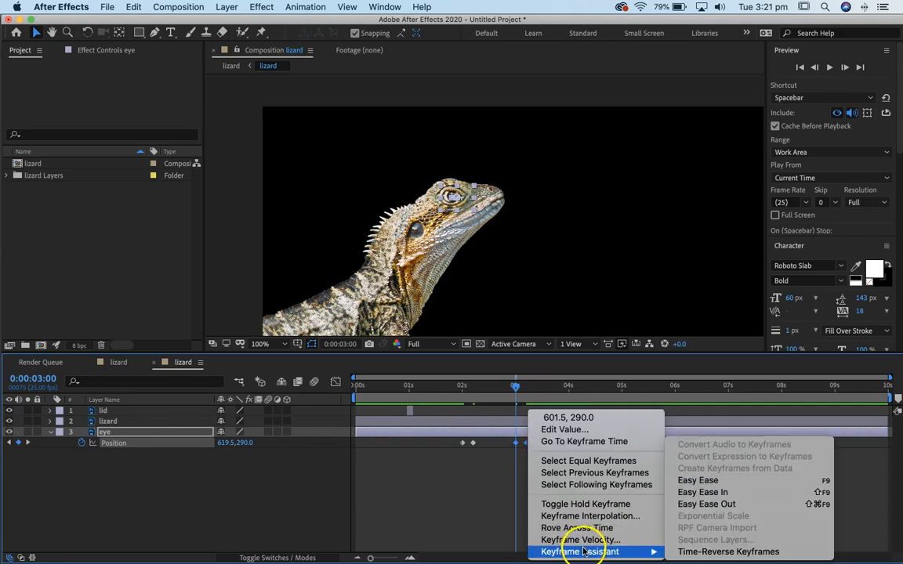
left_click(708, 552)
left_click_drag(514, 385, 206, 390)
key("space")
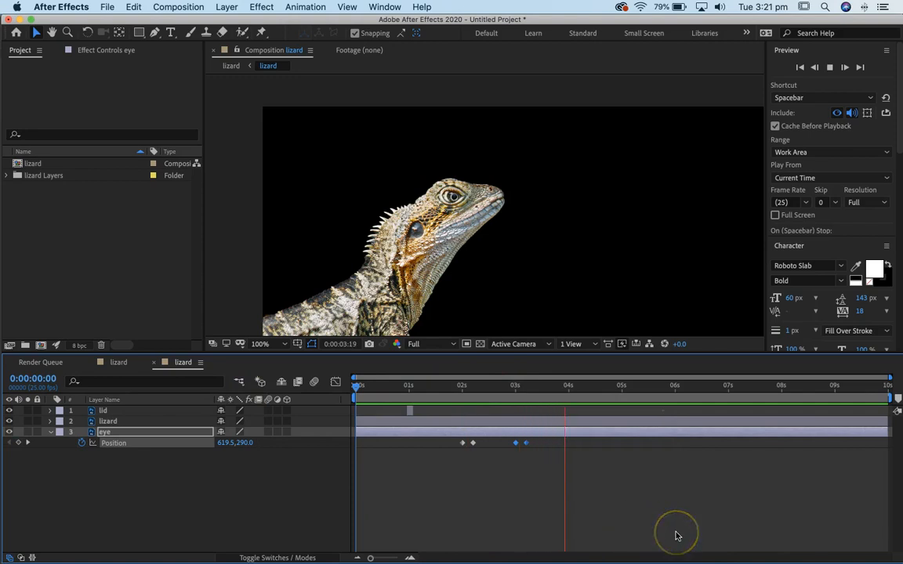
key("space")
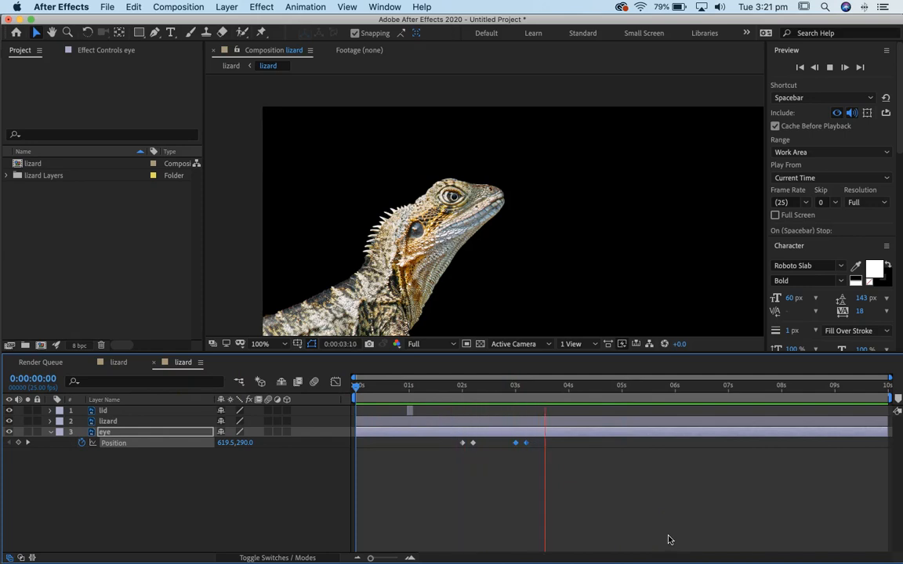
key("space")
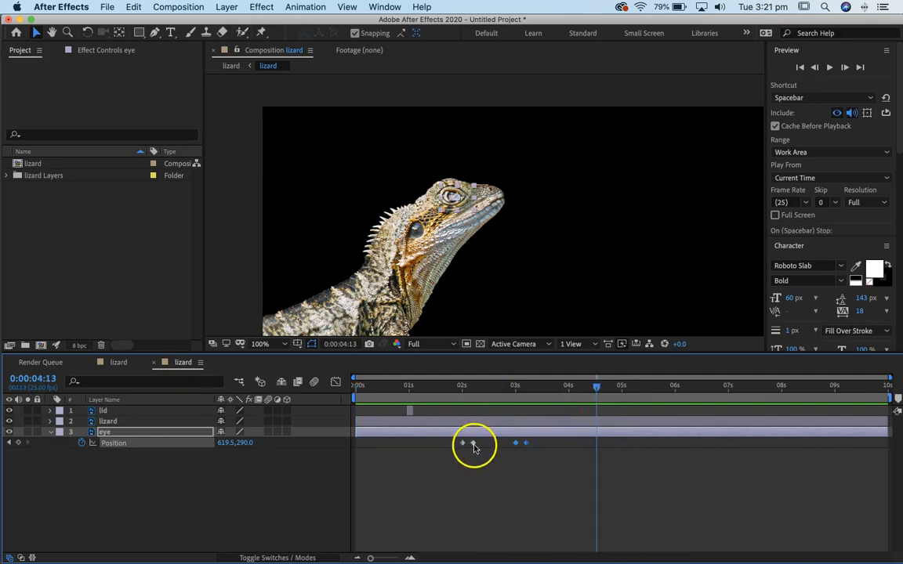
Move the second eye Position keyframe slightly earlier and the third slightly later, then preview the movement from 0:00:01:12
left_click(516, 445)
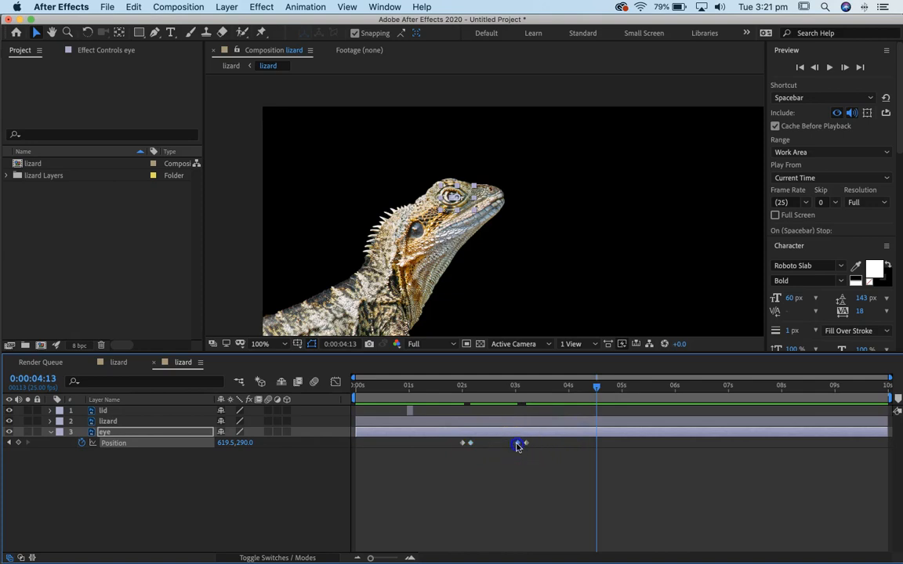
left_click(435, 385)
key("space")
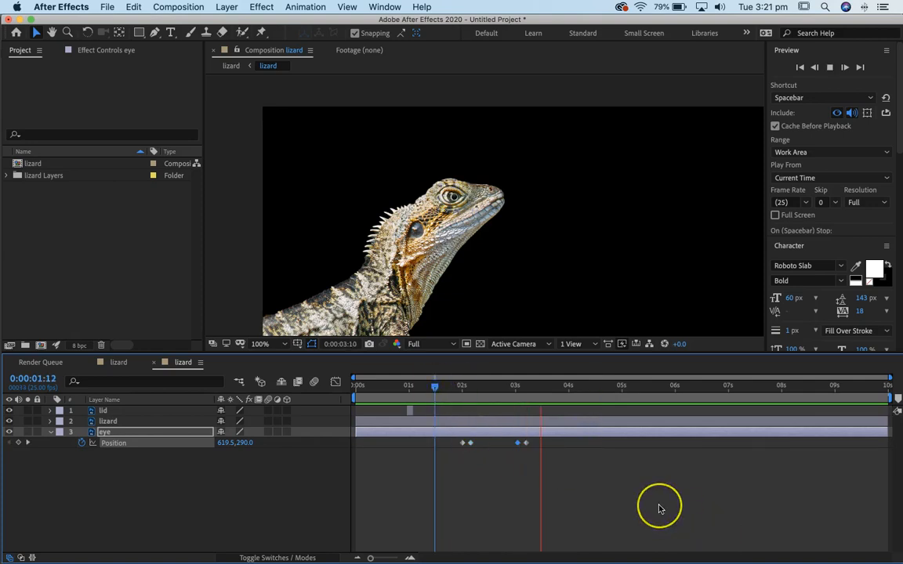
key("space")
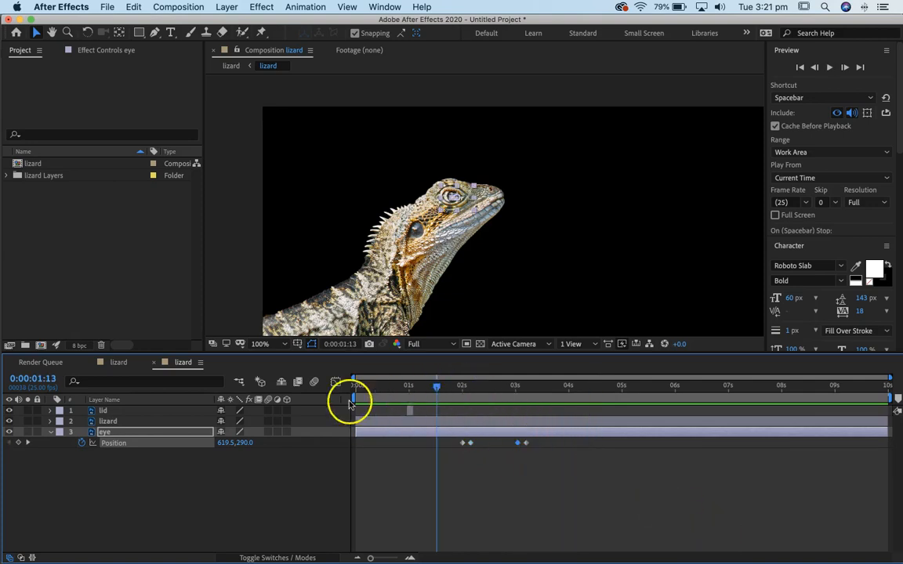
Duplicate the lid layer and move the copy's clip to 4 seconds for a second blink
left_click(101, 411)
key("super+d")
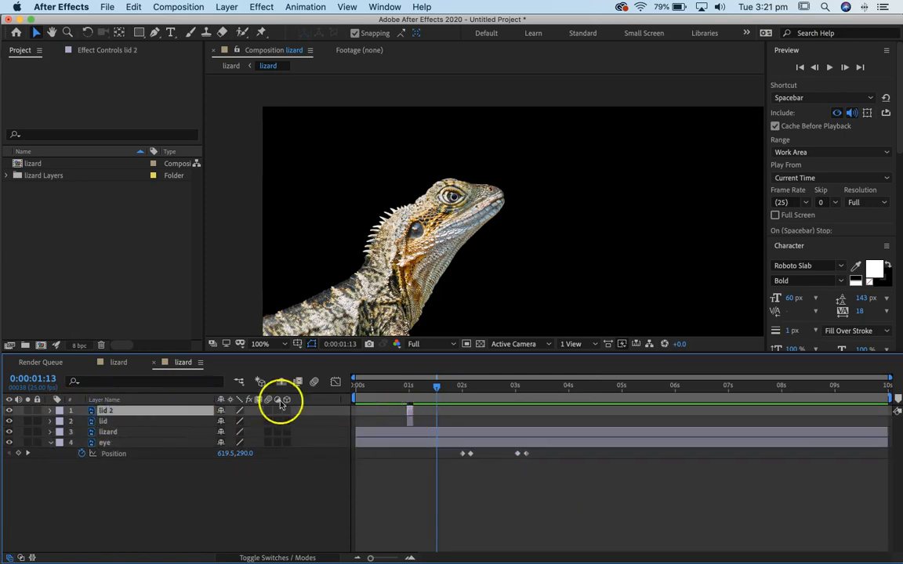
left_click_drag(890, 378, 623, 378)
mouse_move(462, 412)
left_mouse_down()
mouse_move(832, 439)
mouse_move(788, 427)
left_mouse_up()
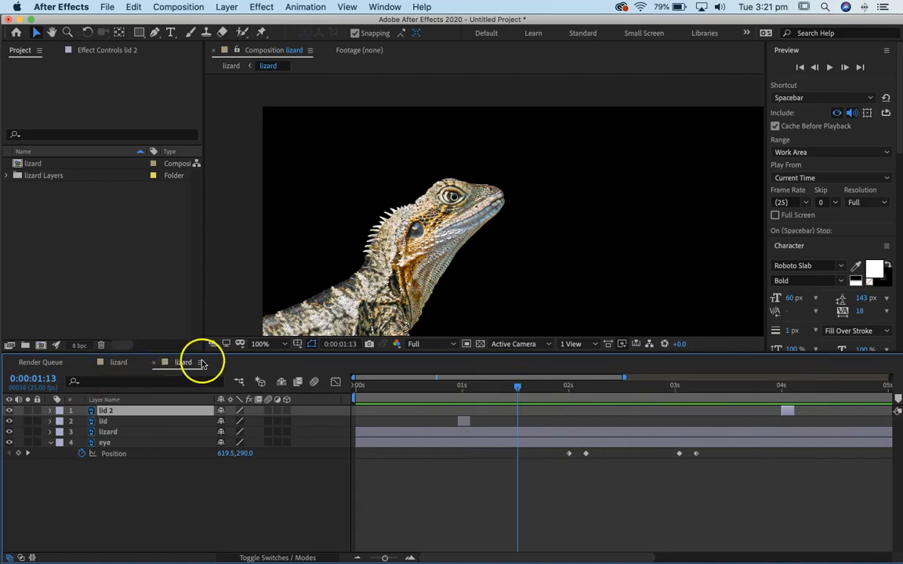
Return to the parent composition containing the bg layer and rename it main in the project
left_click(120, 364)
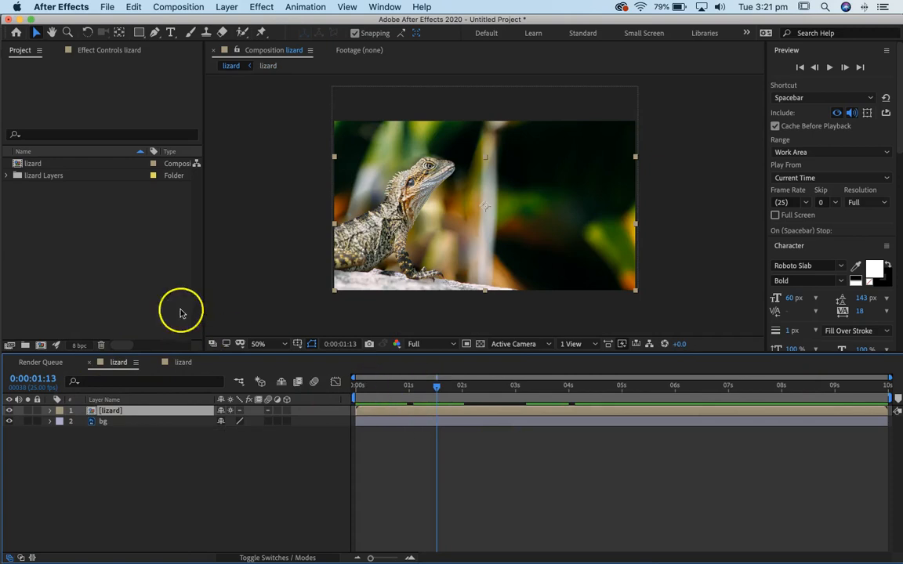
left_click(35, 168)
key("Return")
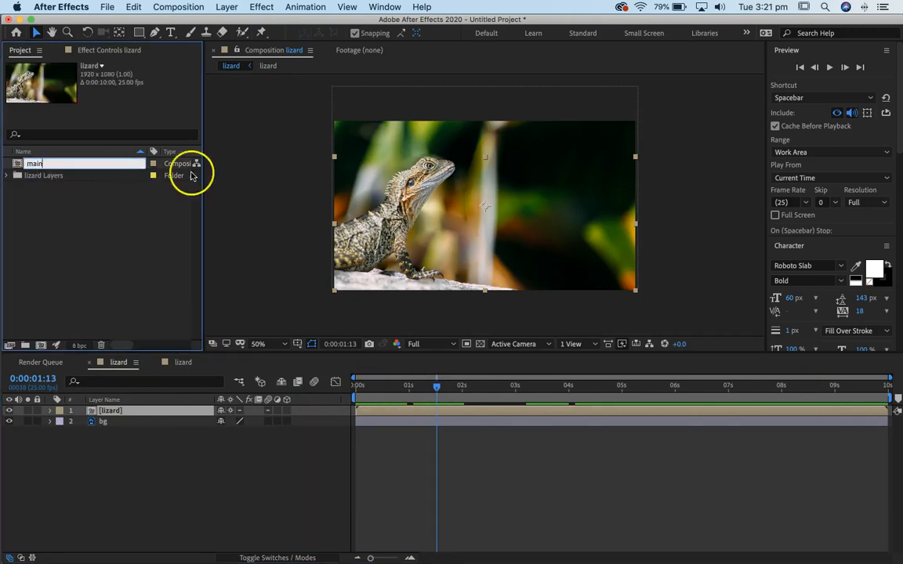
left_click(115, 227)
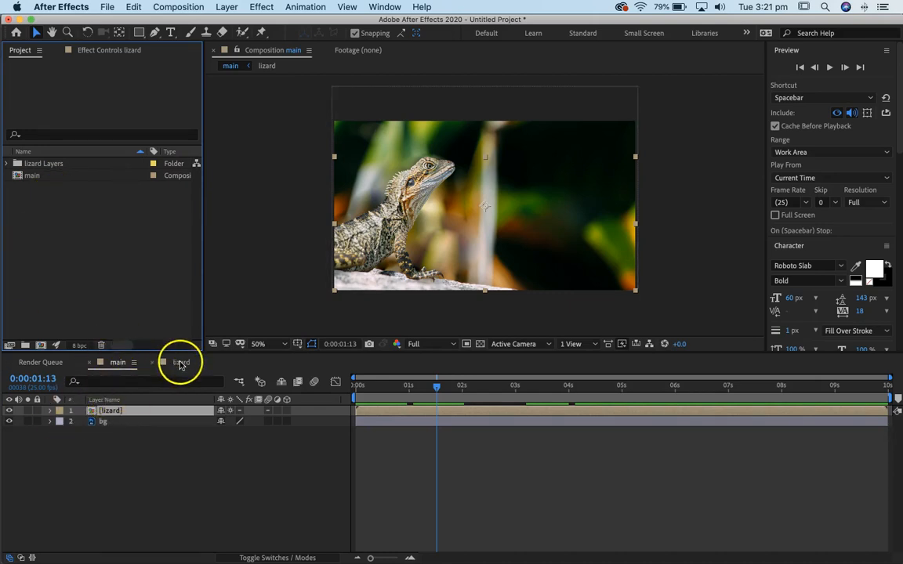
Preview the blinks and eye movement in the main composition from the start of the timeline
left_click(180, 364)
left_click(121, 365)
left_click_drag(453, 387, 241, 392)
left_click(559, 540)
key("space")
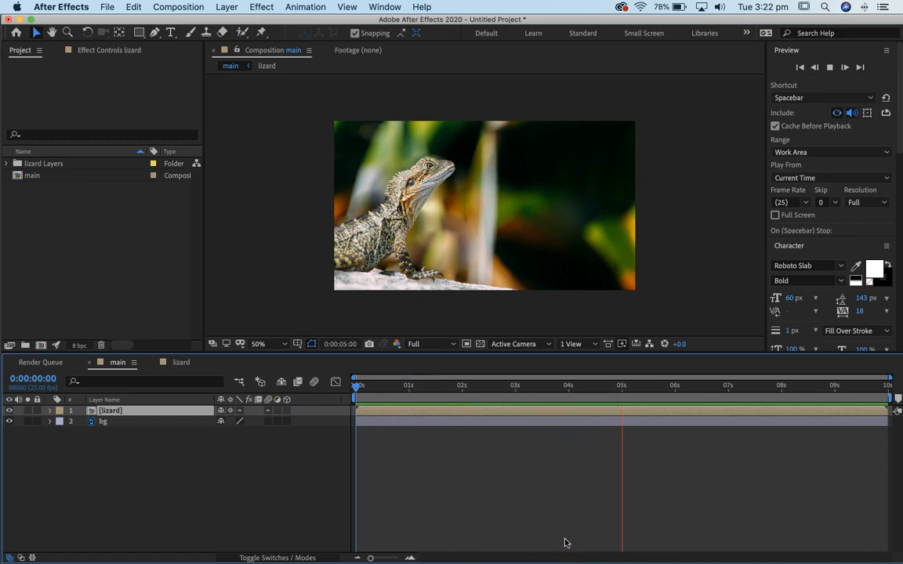
key("space")
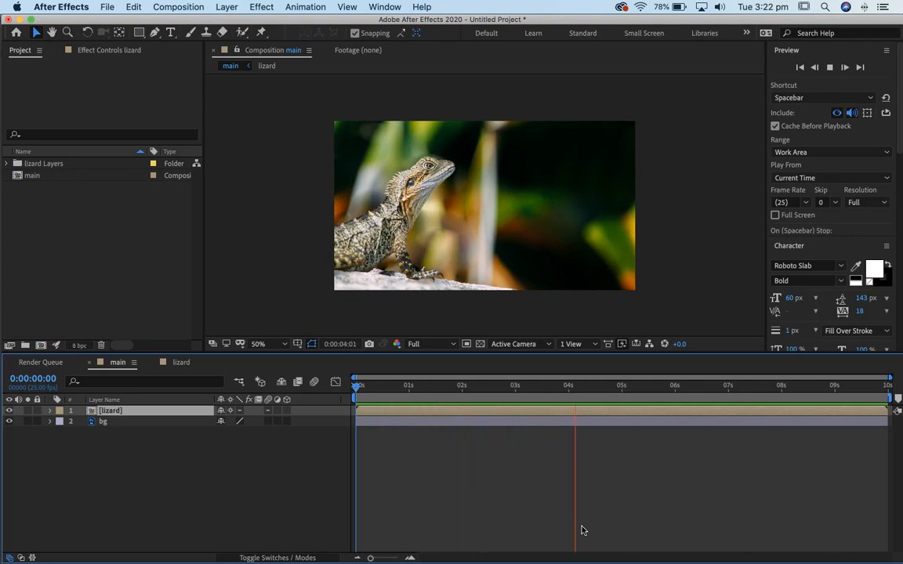
key("space")
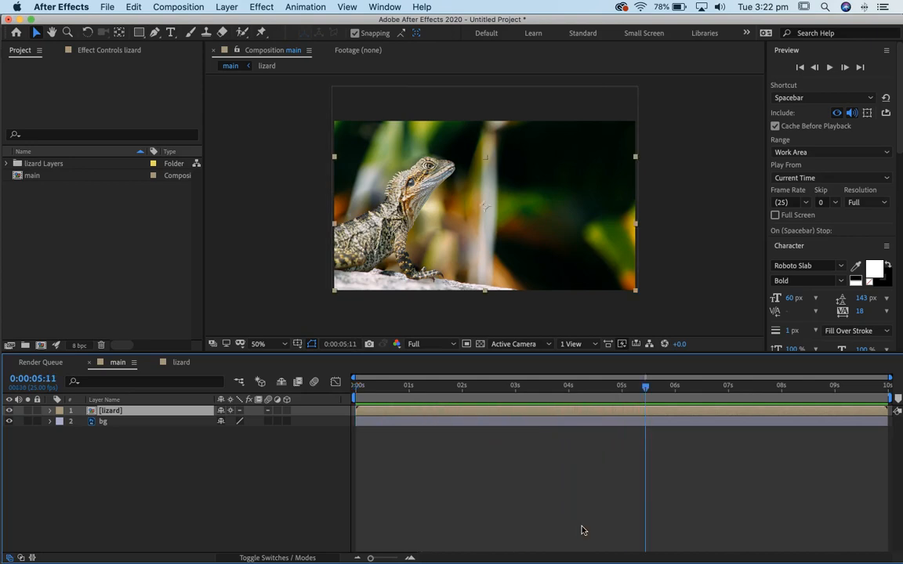